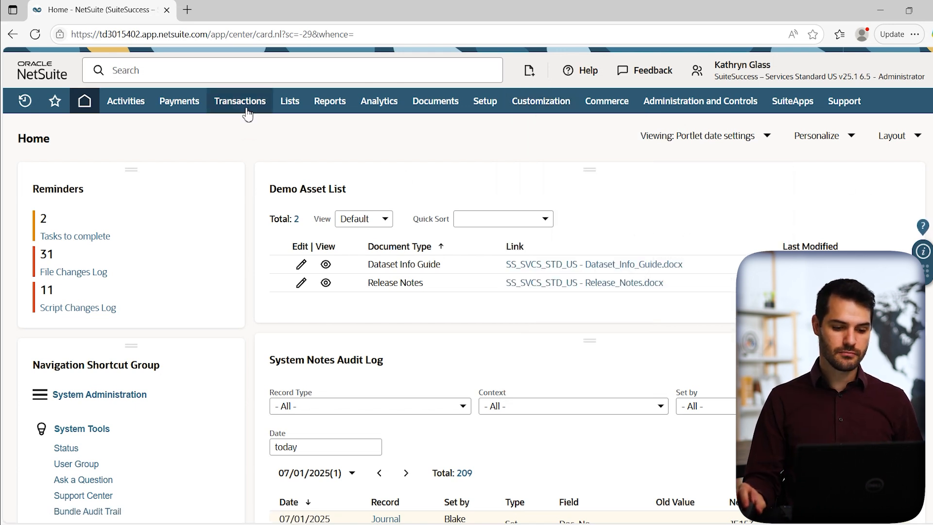
Open a new invoice entry page in a separate browser tab and switch to it
mouse_move(246, 111)
mouse_move(255, 236)
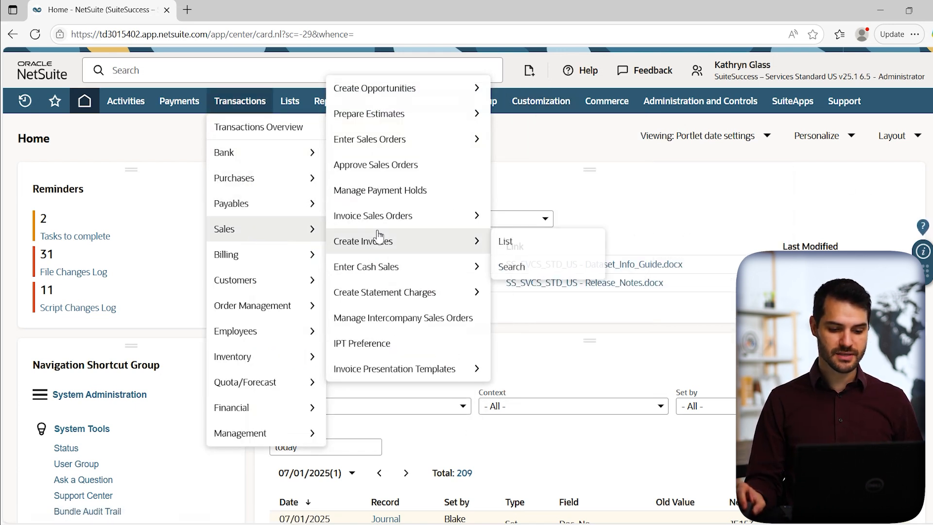
middle_click(389, 243)
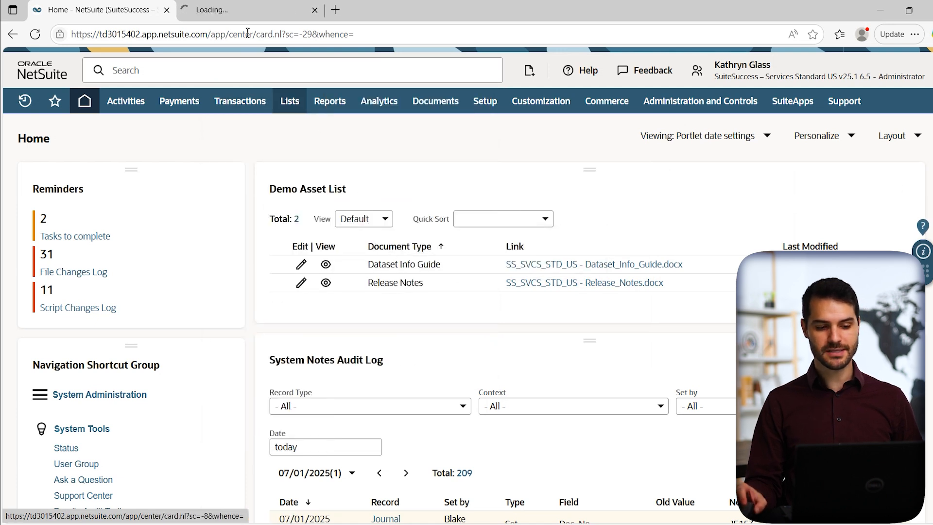
key("ctrl+Tab")
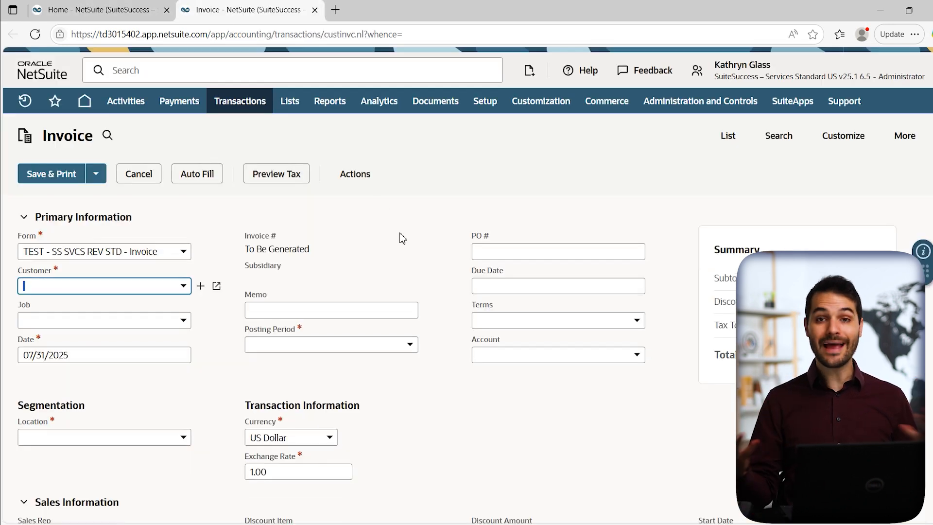
Select TEST - SS SVCS REV STD - Invoice as the form for the new invoice
left_click(87, 251)
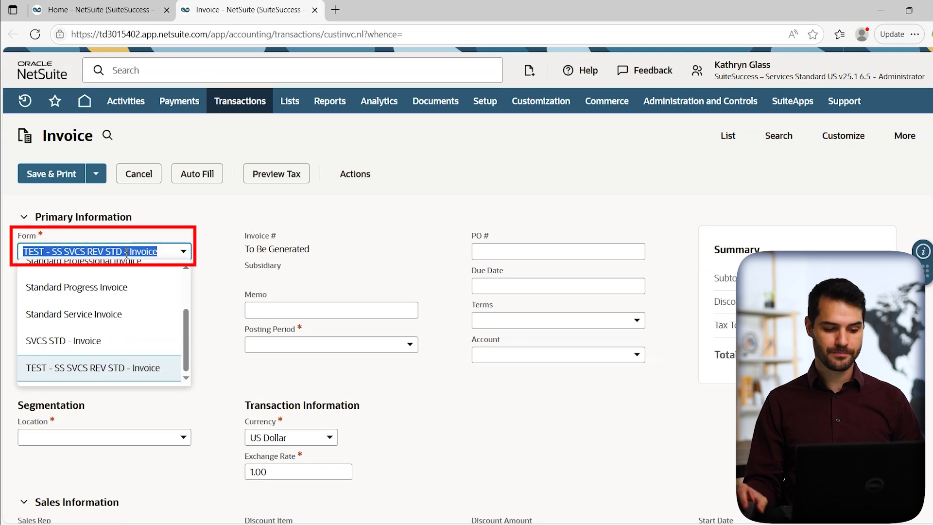
left_click(93, 373)
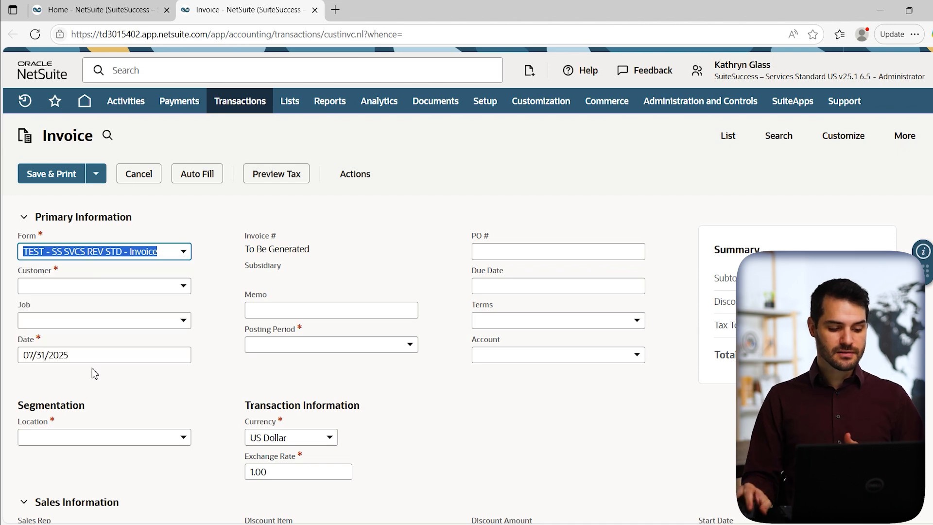
left_click(209, 254)
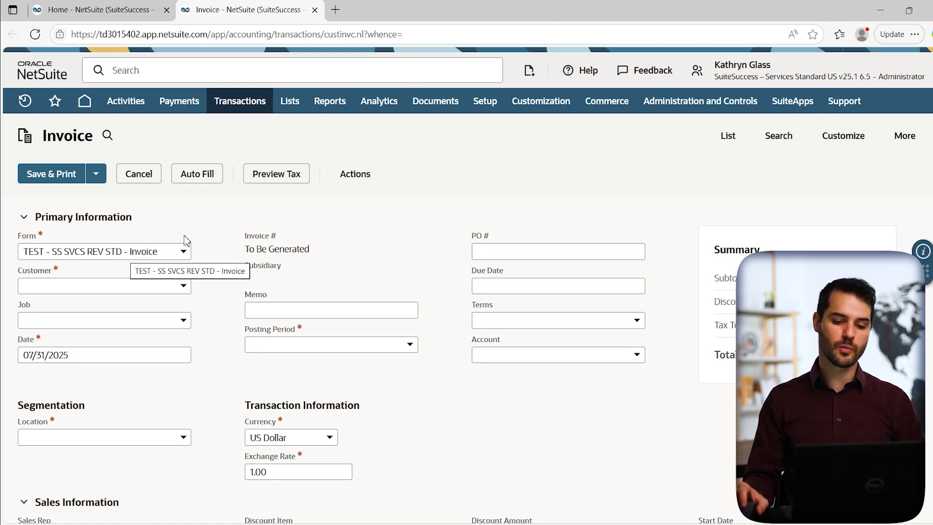
Open the transaction form PDF layouts and the transaction form HTML layouts in separate browser tabs
mouse_move(531, 109)
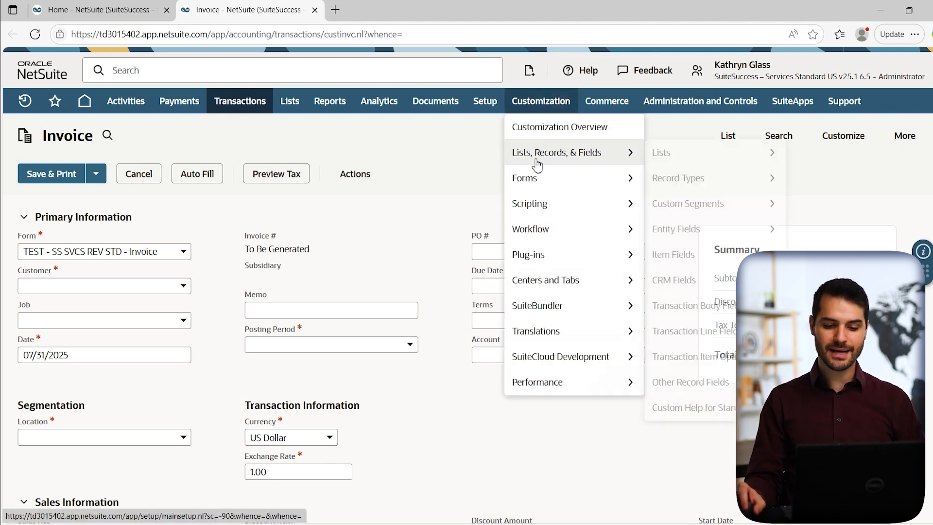
mouse_move(537, 182)
mouse_move(703, 189)
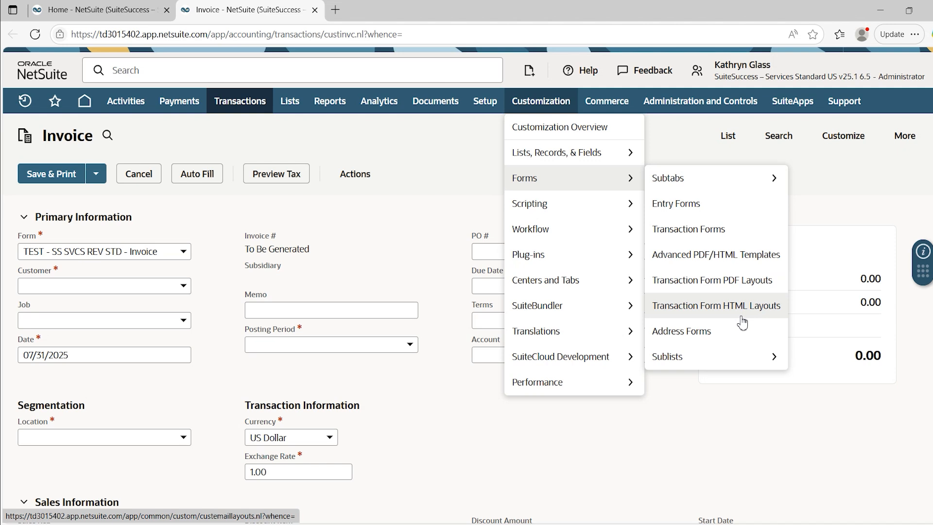
middle_click(733, 292)
middle_click(714, 305)
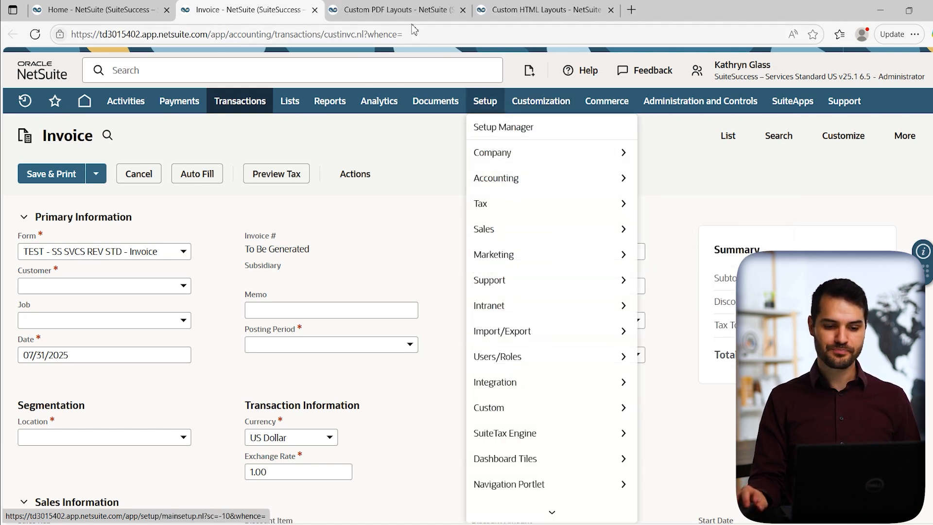
Start customizing the Standard Transaction Layout from the list of custom PDF layouts
left_click(407, 10)
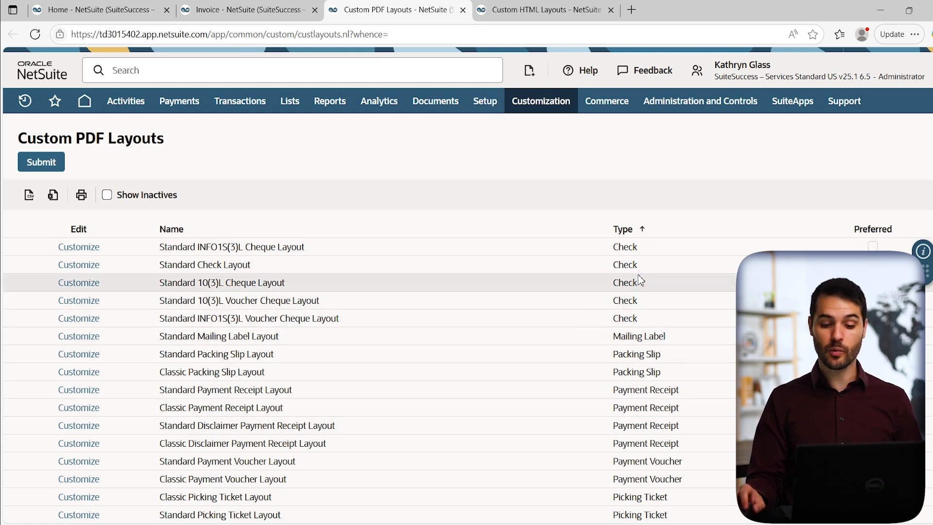
scroll(640, 278, "down", 9)
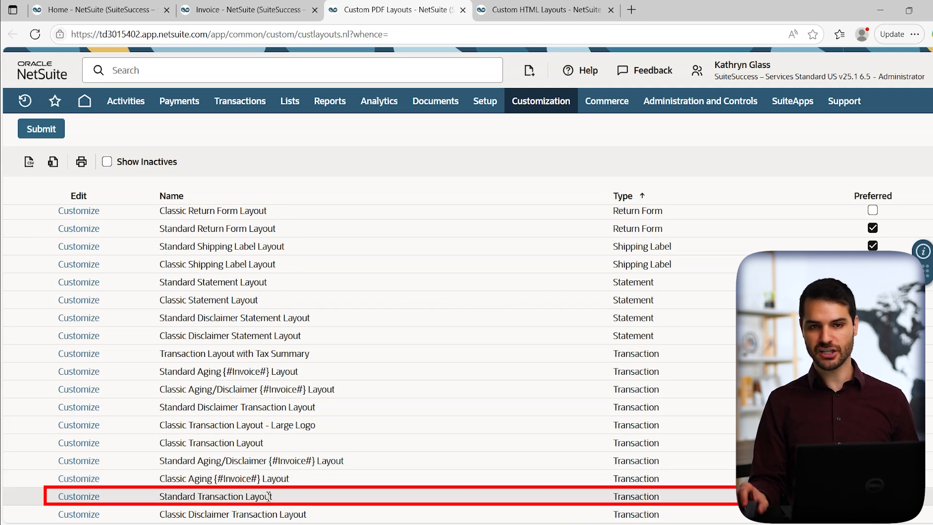
left_click(84, 496)
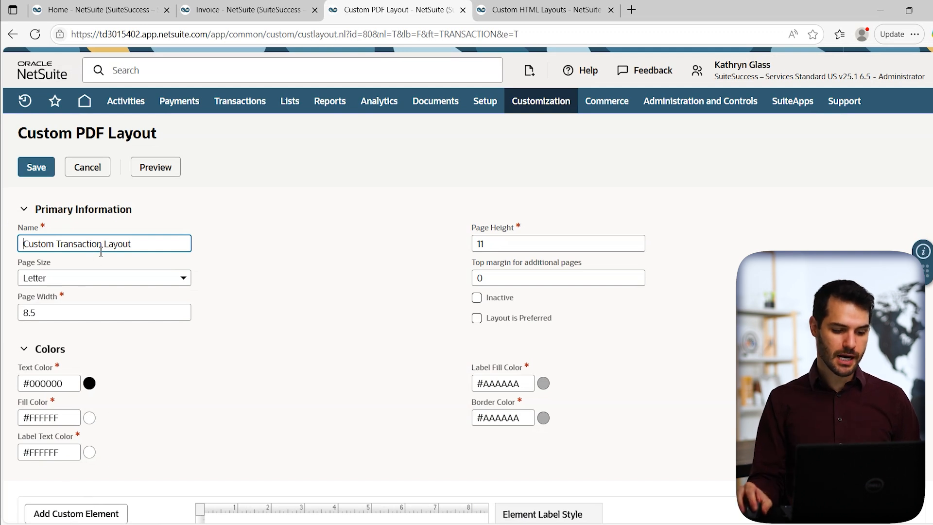
Name the custom PDF layout "TEST - Invoice Layout"
left_click_drag(102, 243, 28, 246)
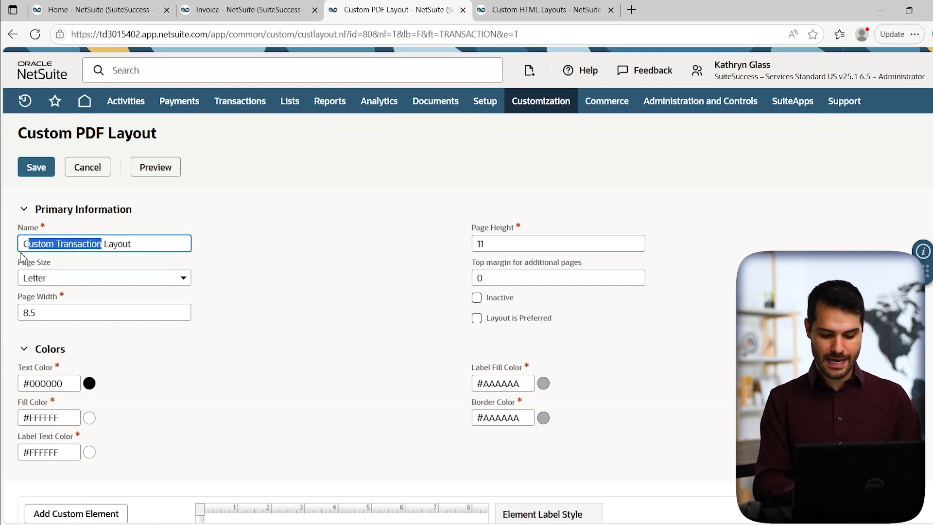
key("BackSpace")
key("BackSpace")
type("TEST")
type(" - Invoi")
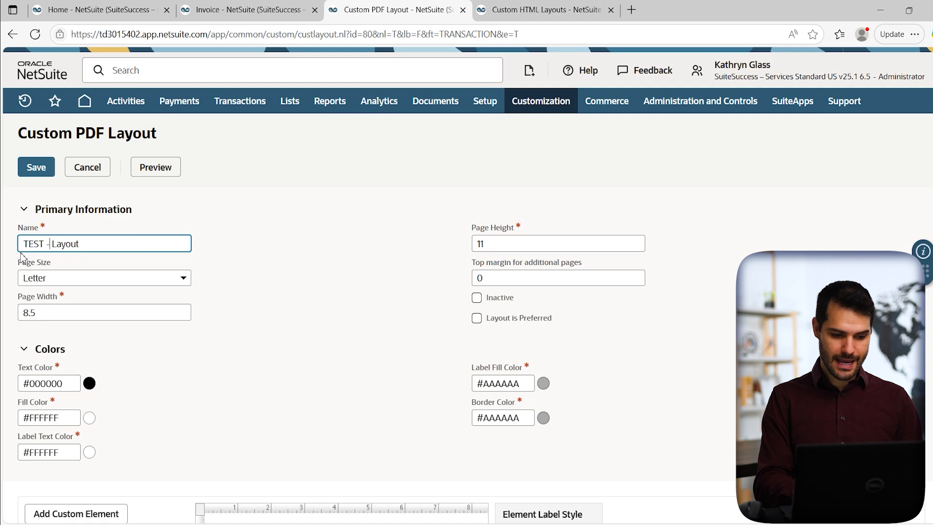
type("ce")
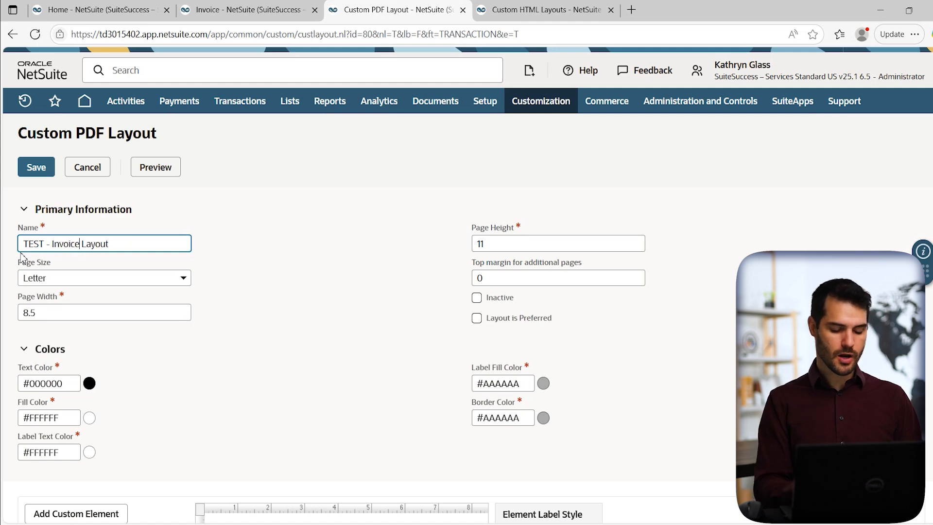
left_click(255, 258)
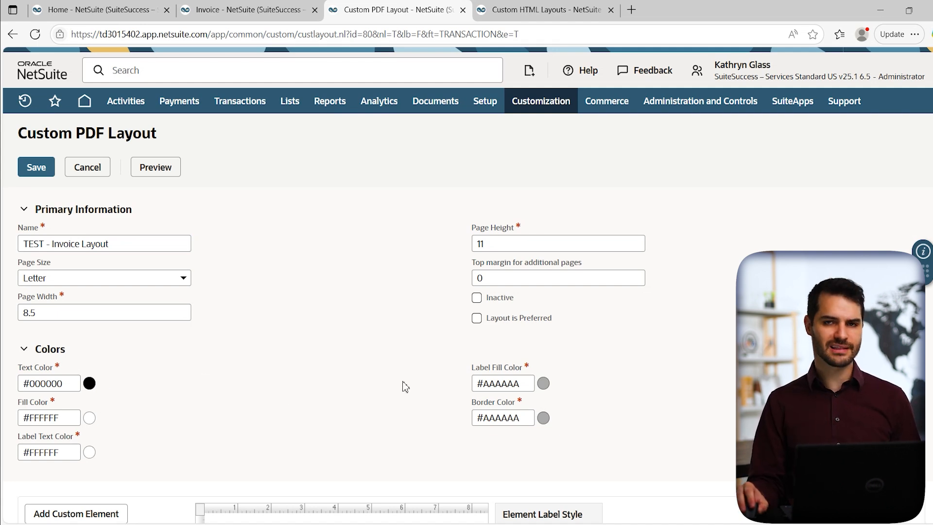
scroll(413, 382, "down", 8)
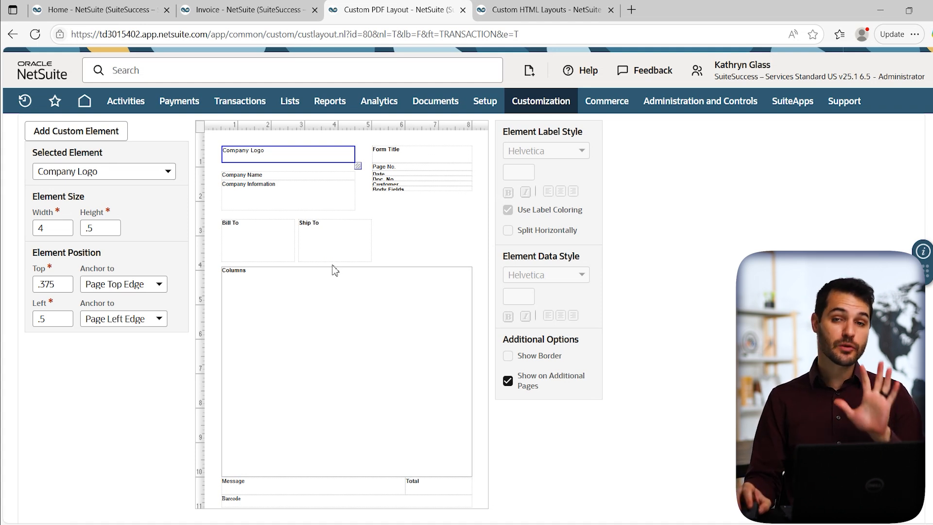
Start customizing the Standard HTML Transaction Layout from the list of custom HTML layouts
left_click(571, 15)
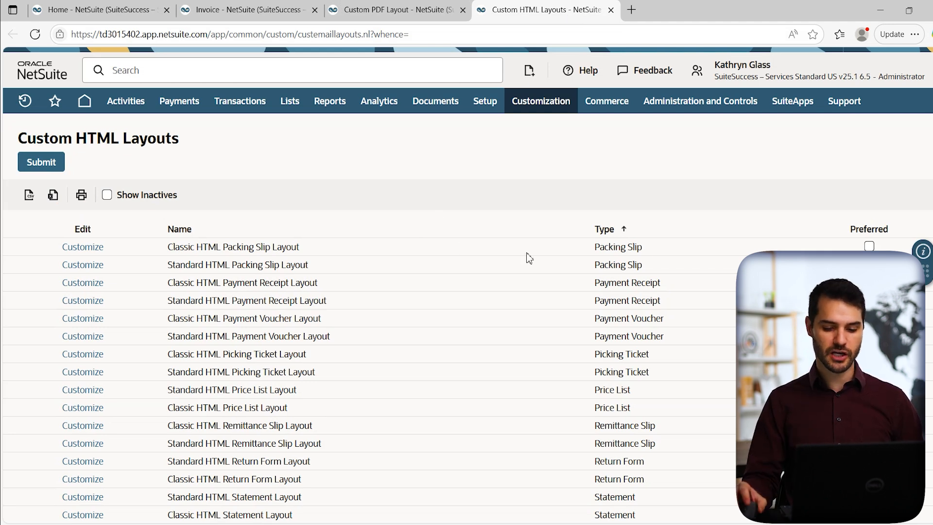
scroll(624, 341, "down", 2)
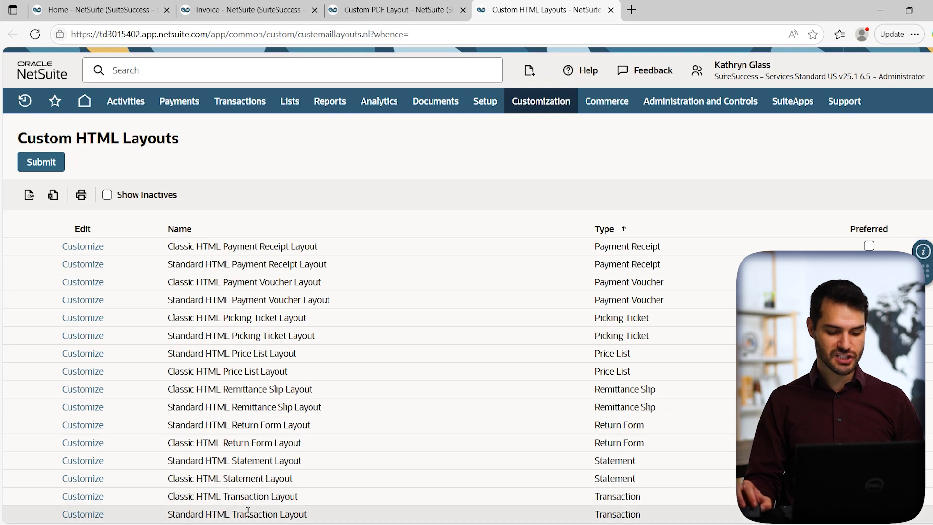
left_click(83, 515)
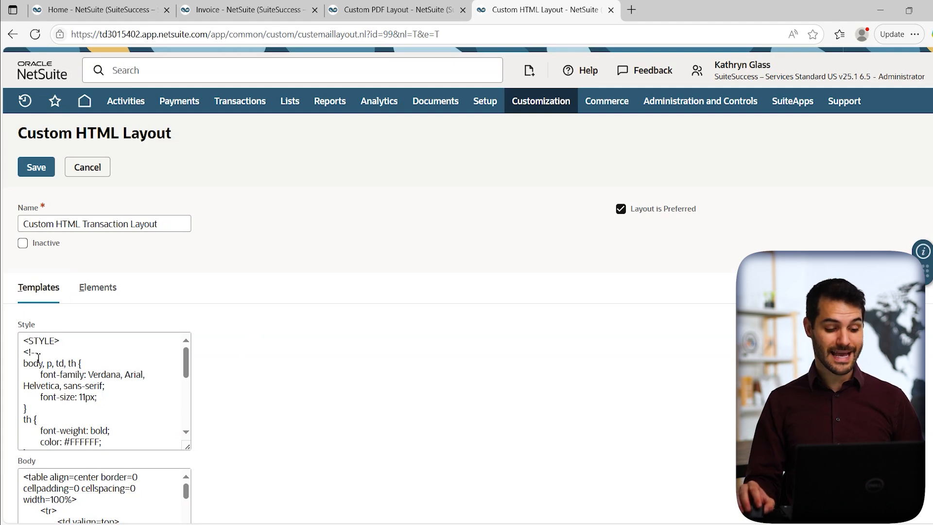
Examine the Style and Body code of the custom HTML layout and close its tab without saving
scroll(94, 387, "down", 2)
scroll(87, 481, "down", 2)
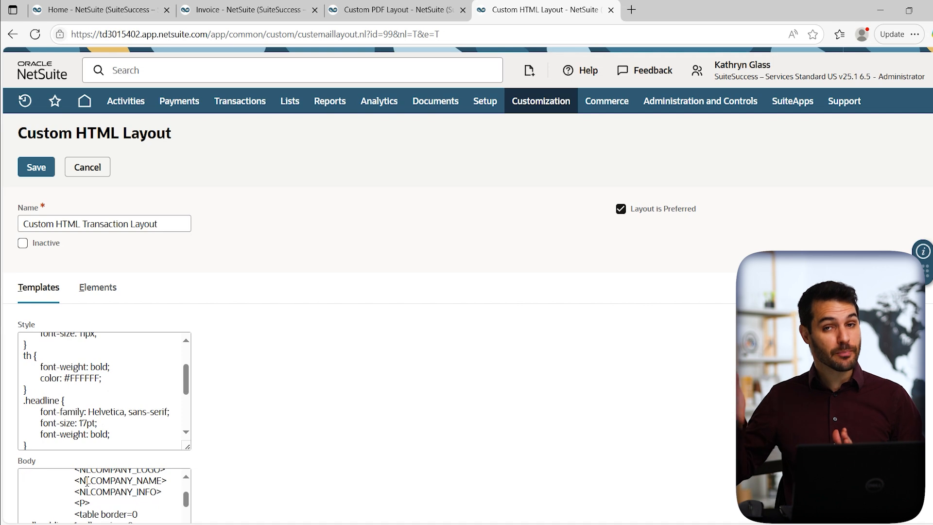
scroll(63, 391, "up", 3)
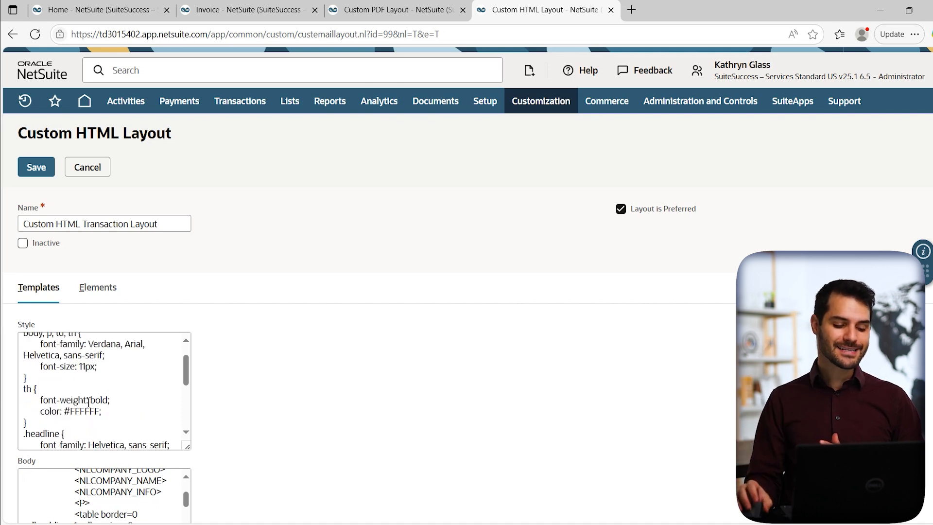
scroll(229, 375, "down", 2)
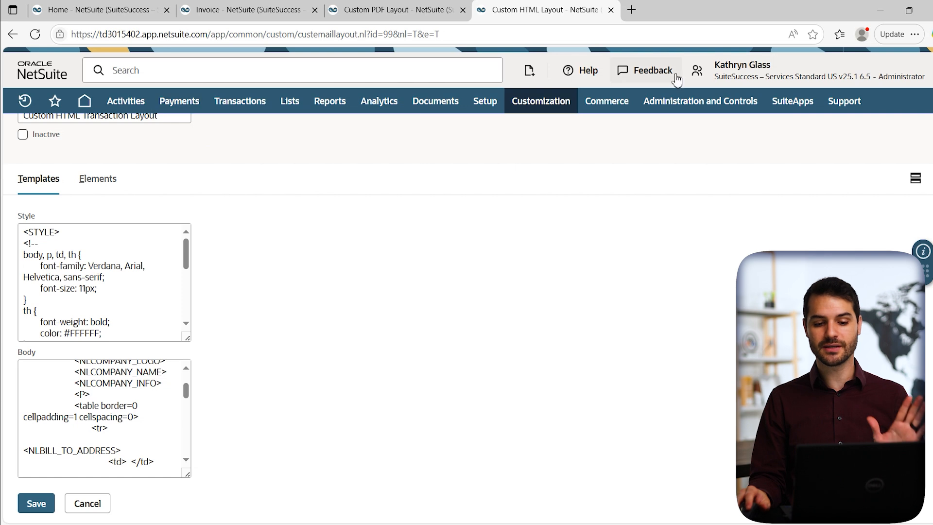
left_click(611, 10)
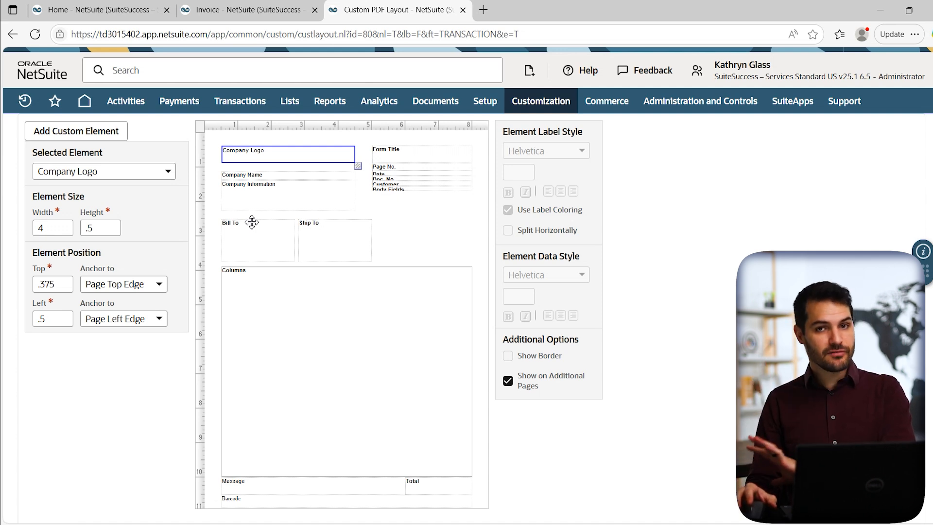
Switch to the invoice tab, list the existing invoices and open the first 10 Falcon Systems invoice for editing
left_click(238, 16)
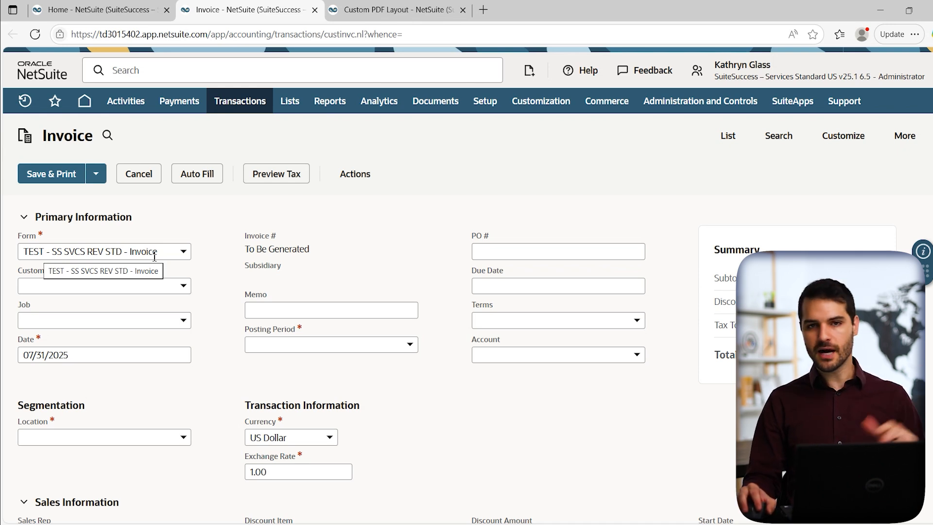
left_click(728, 141)
left_click(537, 105)
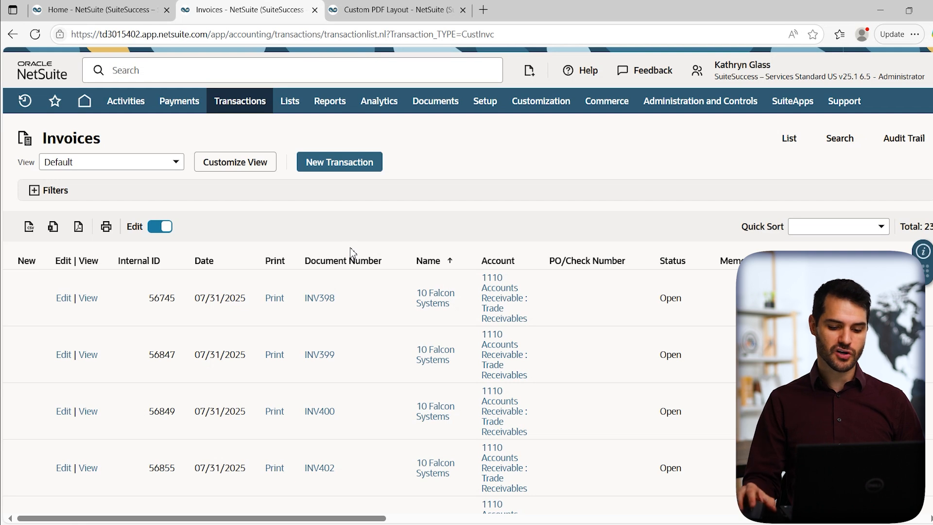
left_click(66, 302)
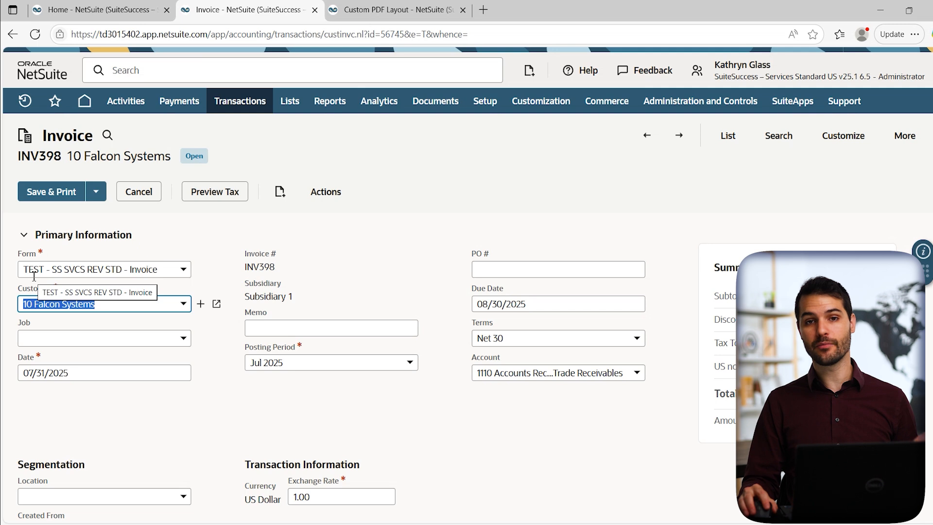
left_click(215, 254)
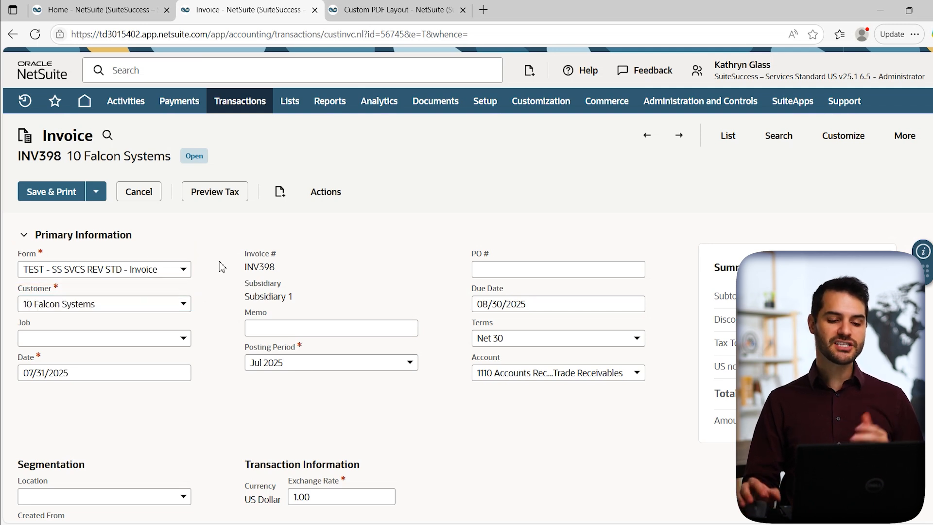
Open the customization page of the form used by the 10 Falcon Systems invoice in a new tab and switch to it
left_click(398, 10)
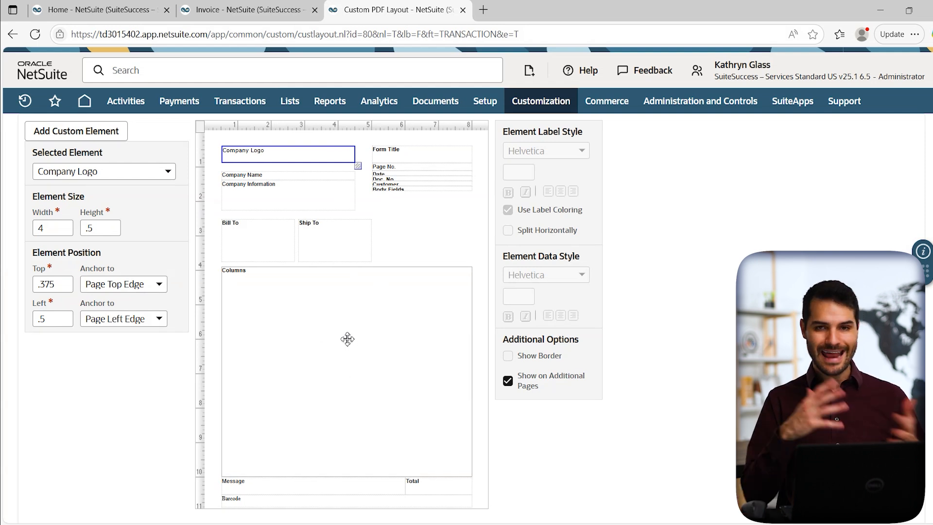
left_click(241, 10)
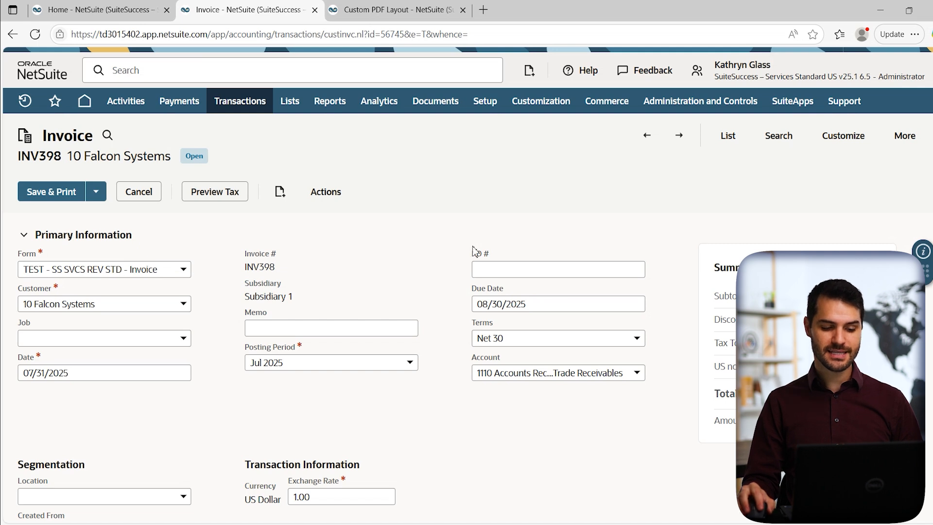
mouse_move(850, 136)
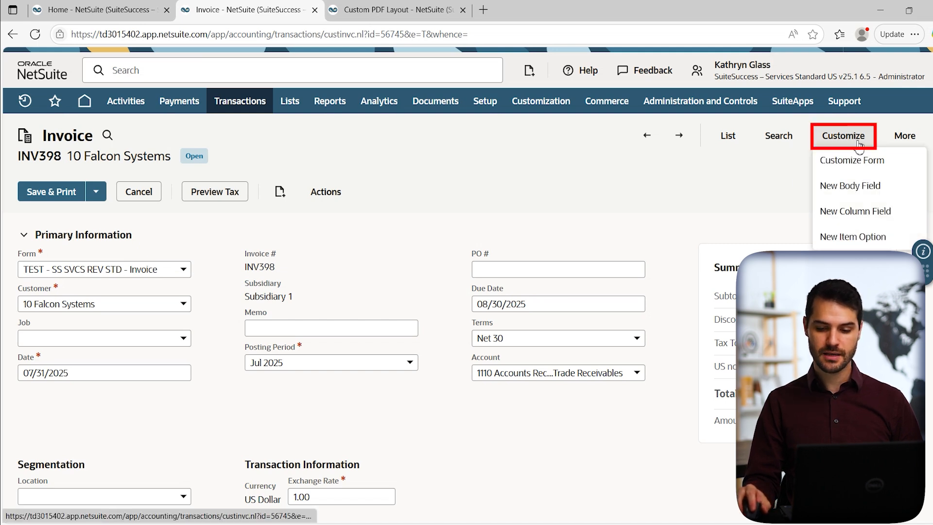
left_click(883, 170, "ctrl")
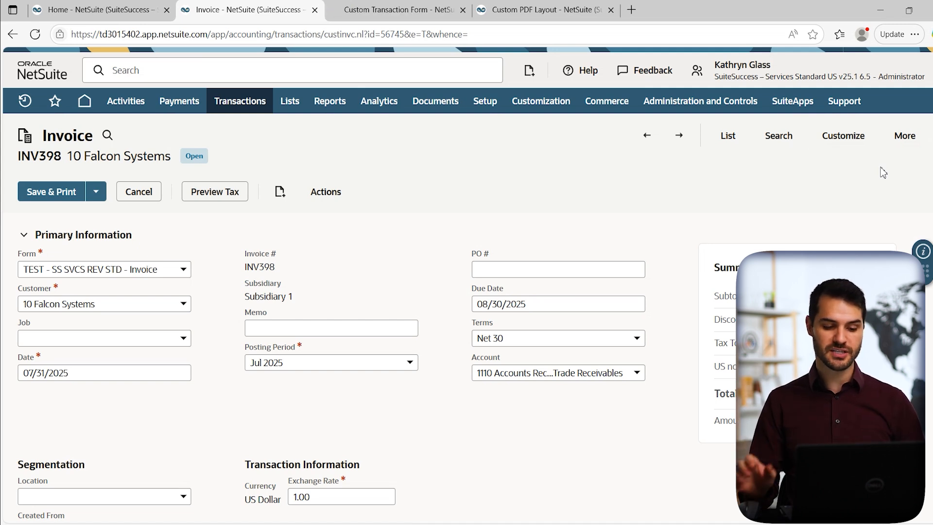
left_click(396, 15)
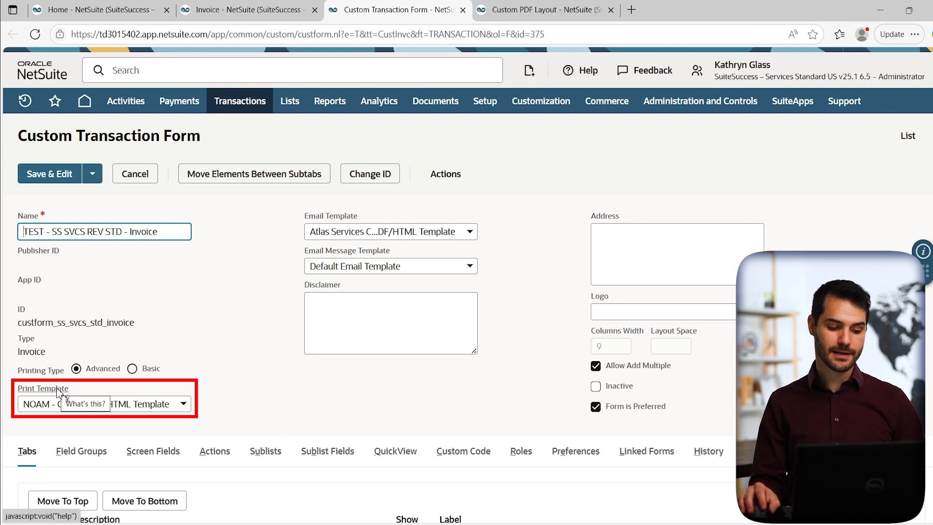
Examine the print templates available for the custom transaction form, leaving the current selection in place
left_click(119, 411)
scroll(124, 339, "up", 2)
scroll(124, 343, "down", 2)
scroll(122, 342, "up", 2)
scroll(124, 344, "down", 2)
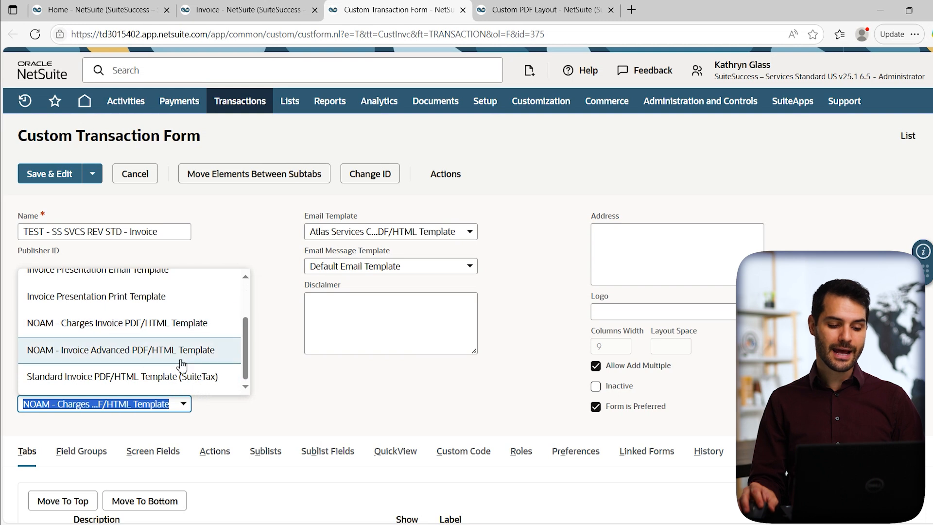
left_click(219, 414)
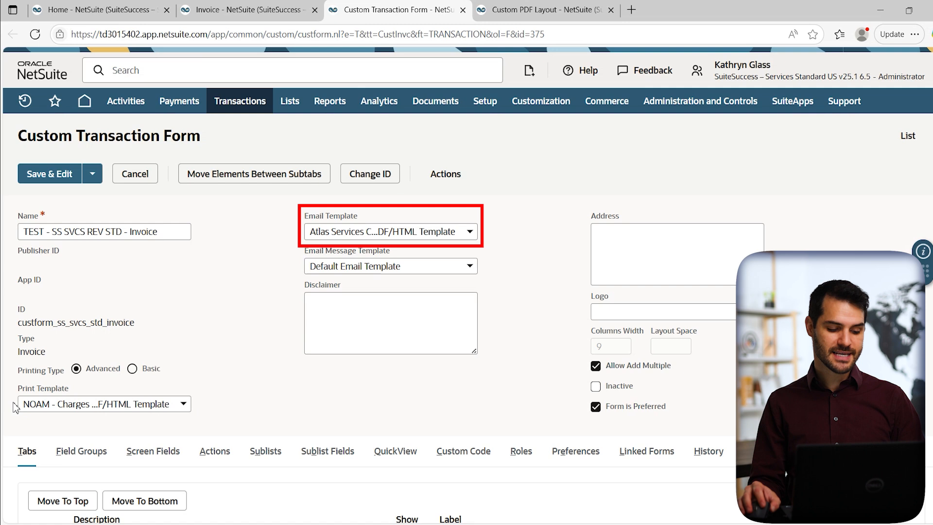
Set the form's email template to NOAM - Charges Invoice PDF/HTML Template
left_click(355, 232)
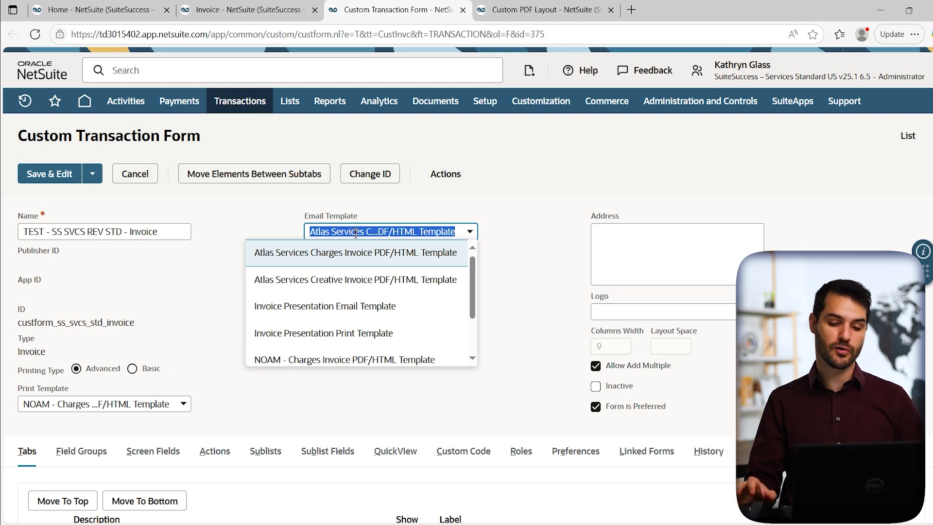
scroll(320, 323, "down", 2)
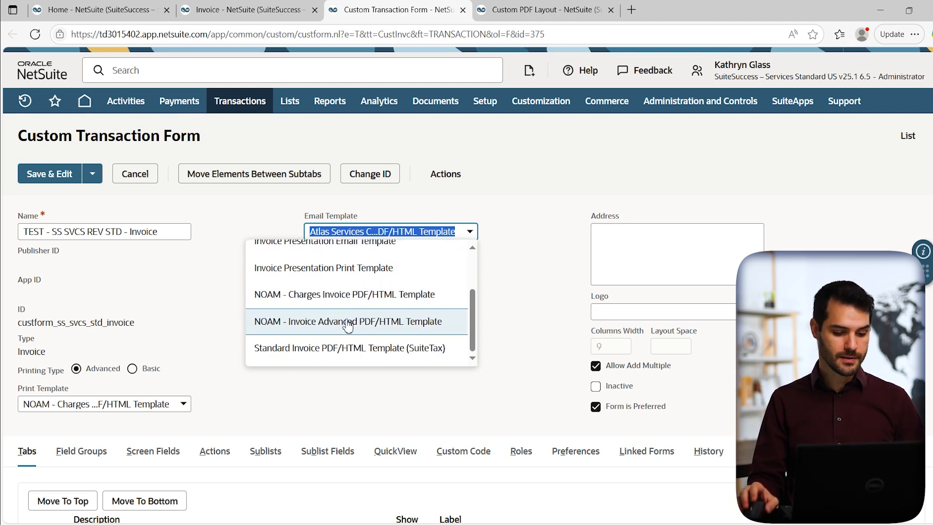
left_click(339, 293)
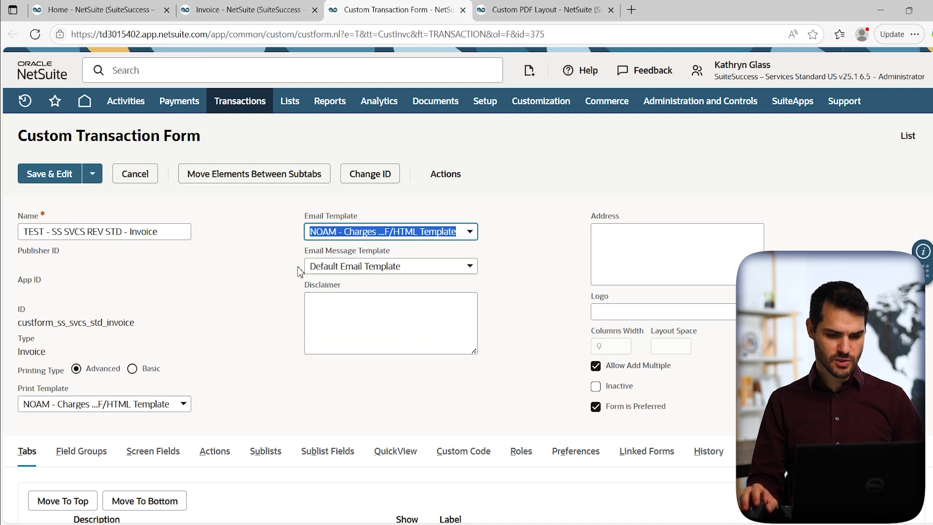
left_click(260, 263)
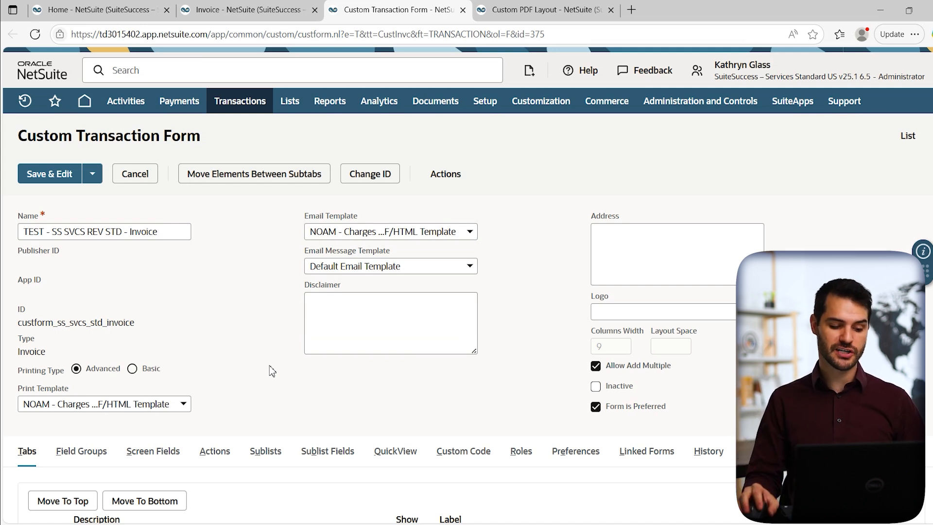
Compare the form's Advanced and Basic printing types, leaving Basic selected
left_click(133, 370)
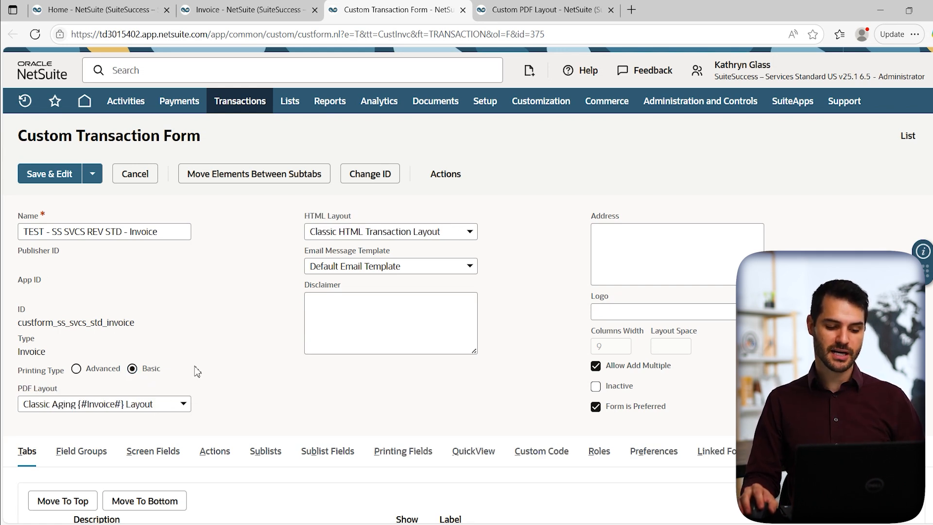
left_click(77, 369)
left_click(132, 368)
left_click(76, 368)
left_click(132, 368)
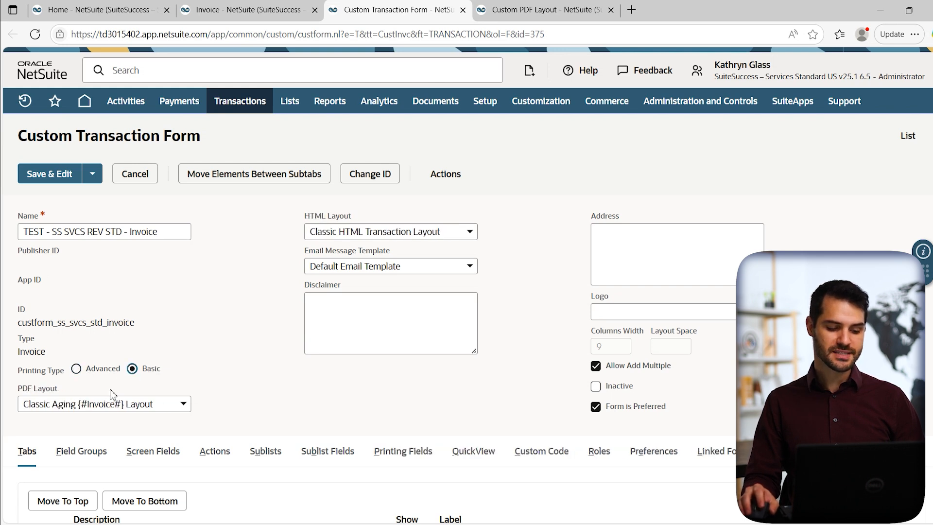
Examine the PDF layouts available for the Basic printing type, leaving the current selection in place
left_click(90, 404)
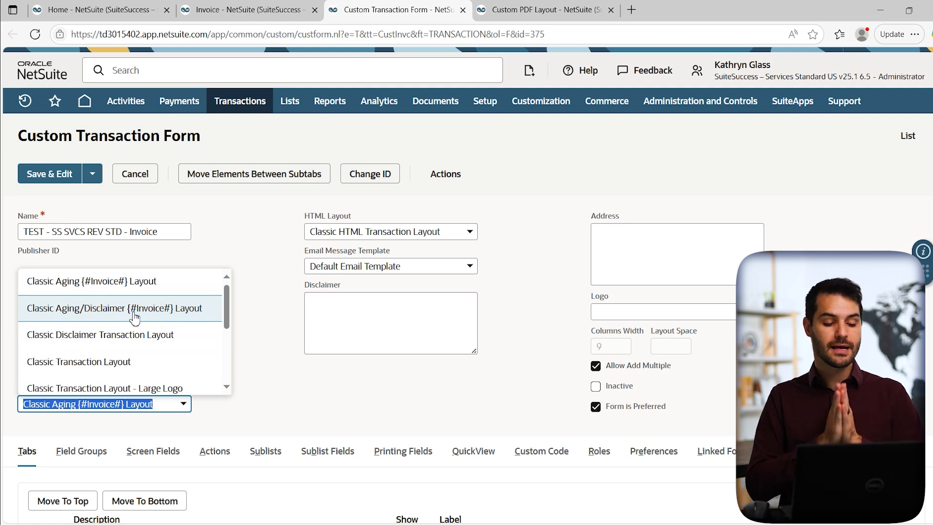
scroll(141, 311, "down", 5)
scroll(142, 308, "up", 3)
scroll(143, 305, "down", 3)
scroll(142, 305, "up", 3)
scroll(142, 304, "down", 3)
scroll(141, 297, "down", 1)
scroll(141, 297, "up", 3)
left_click(261, 261)
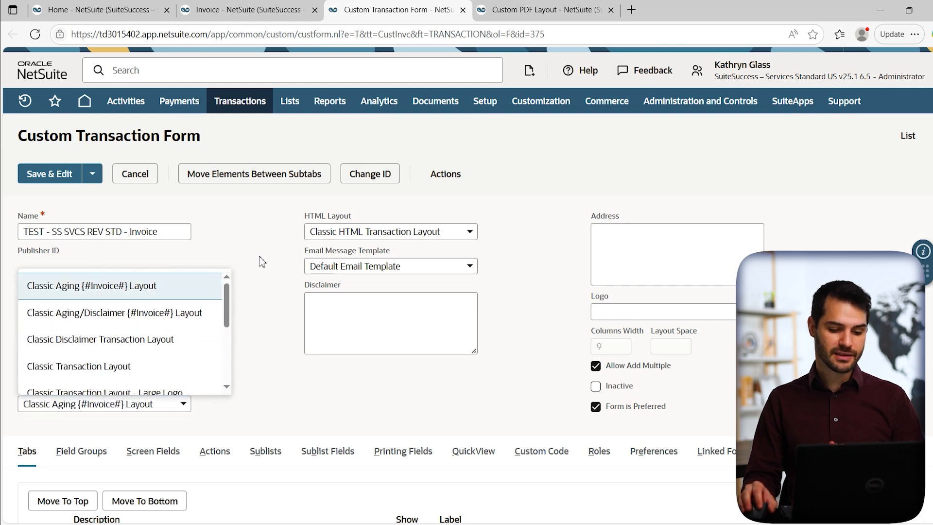
Examine the available HTML layouts and look for the custom invoice layout among the PDF layouts without changing either selection
left_click(343, 234)
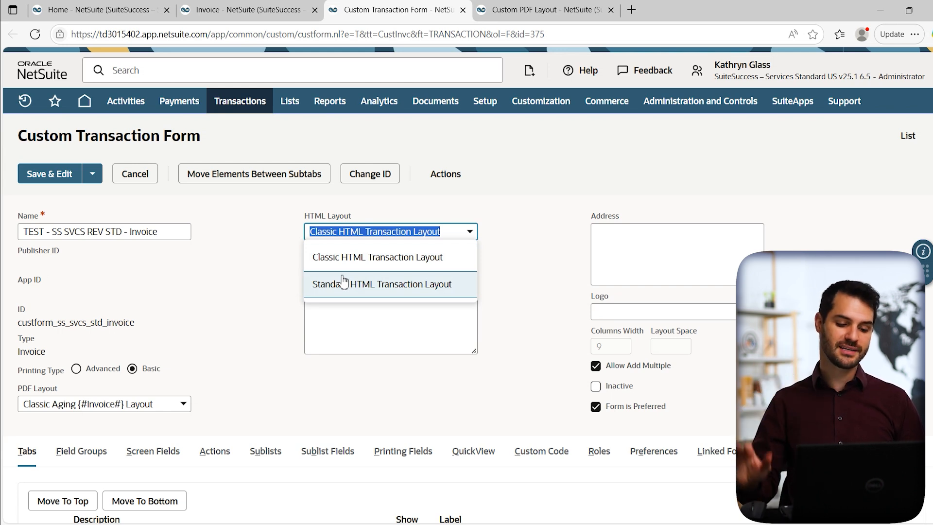
left_click(241, 325)
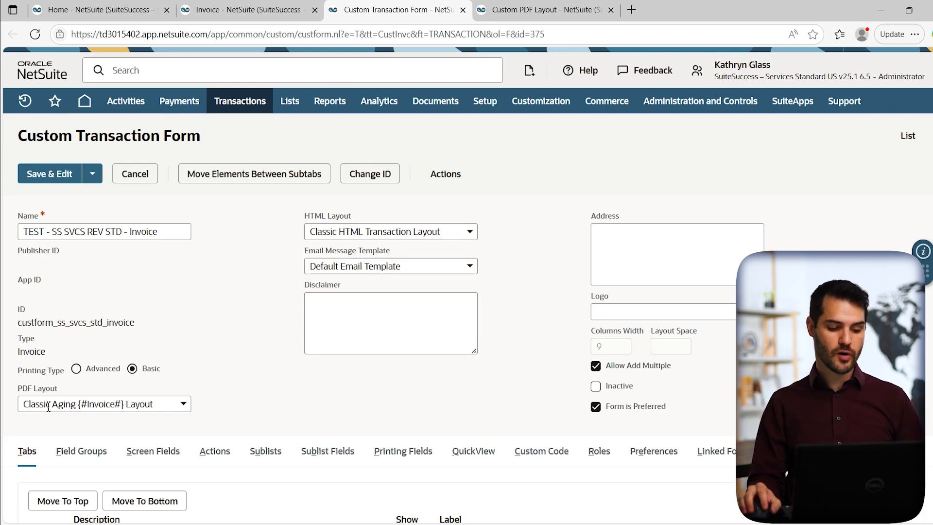
scroll(228, 384, "down", 1)
left_click(163, 344)
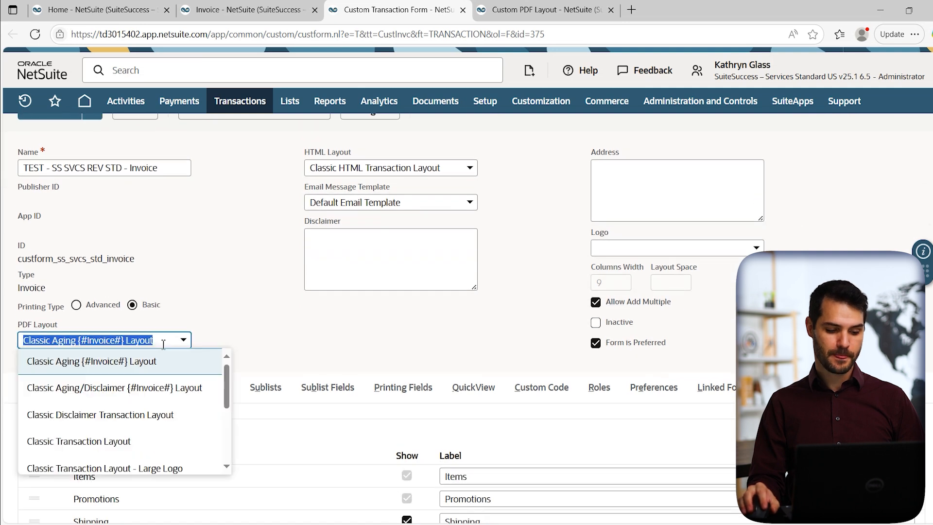
scroll(136, 408, "down", 2)
scroll(136, 388, "up", 2)
scroll(138, 408, "down", 3)
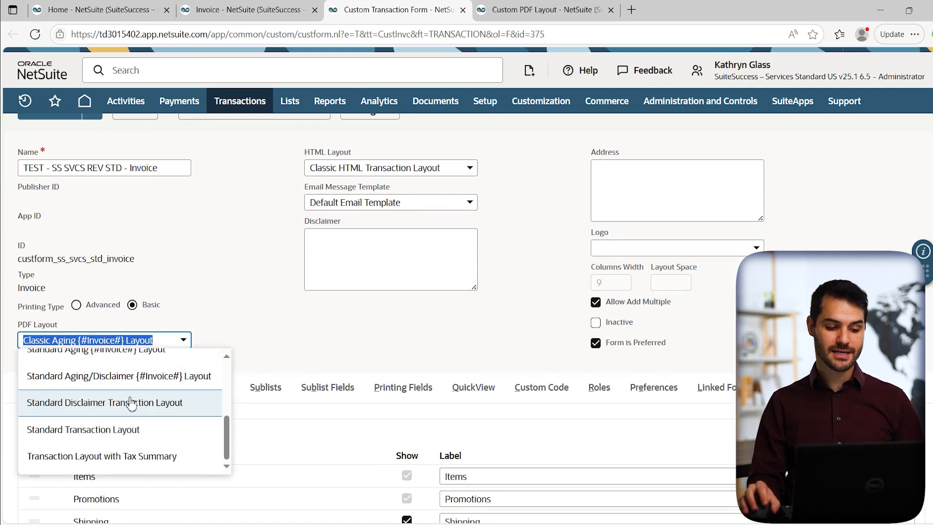
left_click(234, 306)
Switch to the custom PDF layout's tab and save the TEST - Invoice Layout
left_click(530, 9)
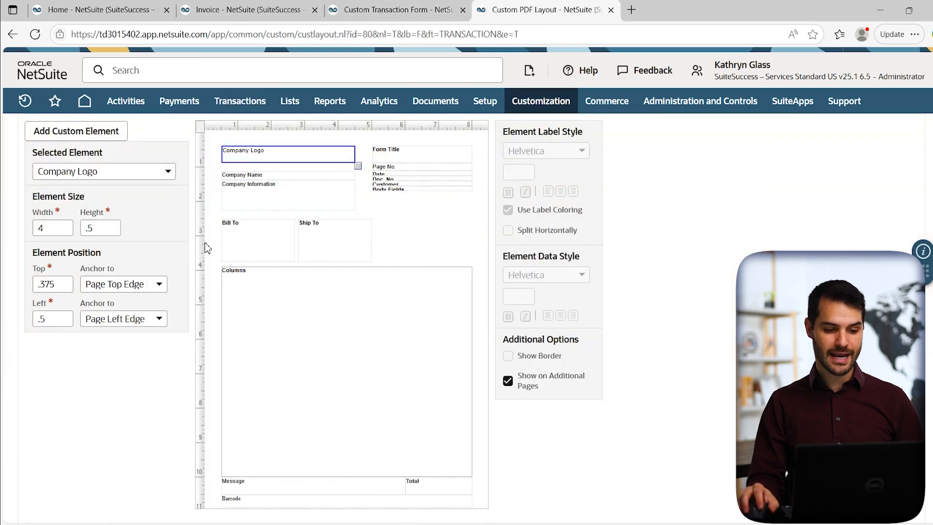
scroll(333, 285, "up", 8)
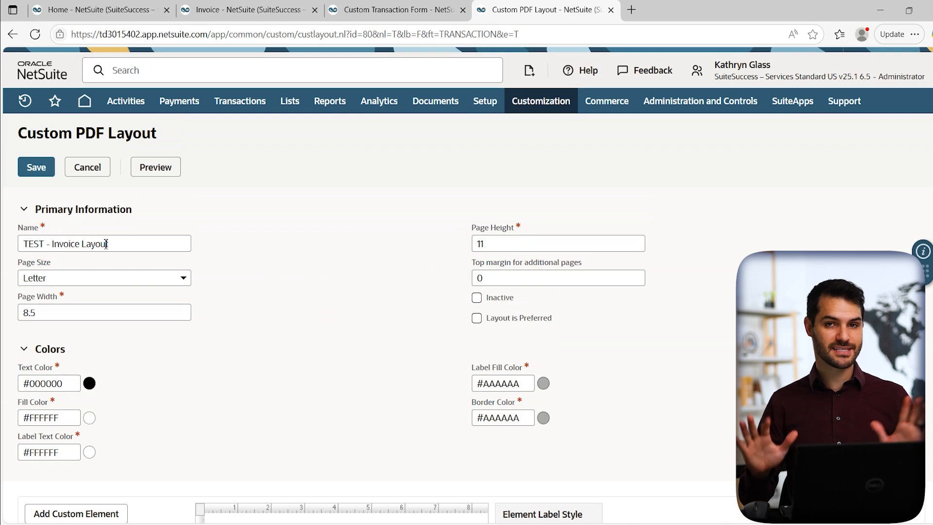
left_click(42, 171)
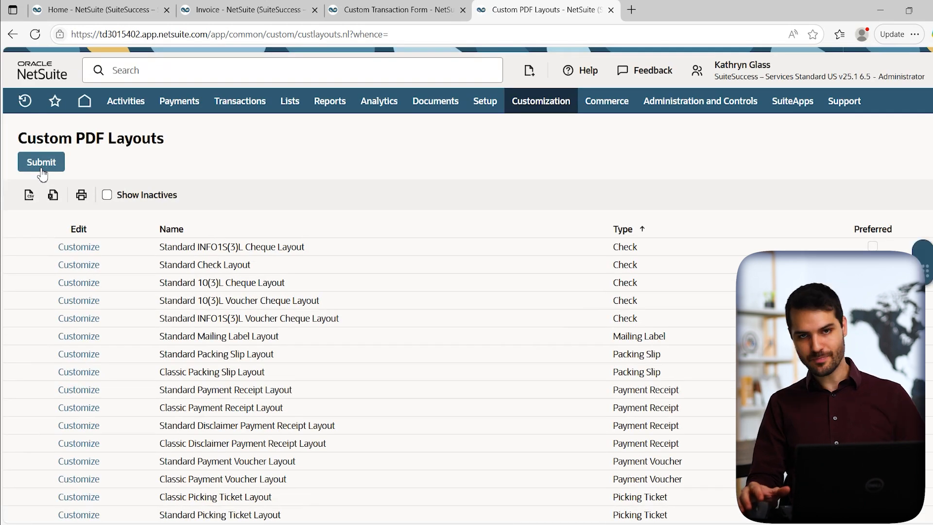
Open TEST - Invoice Layout for editing from the Custom PDF Layouts list and show its page design
scroll(244, 287, "down", 10)
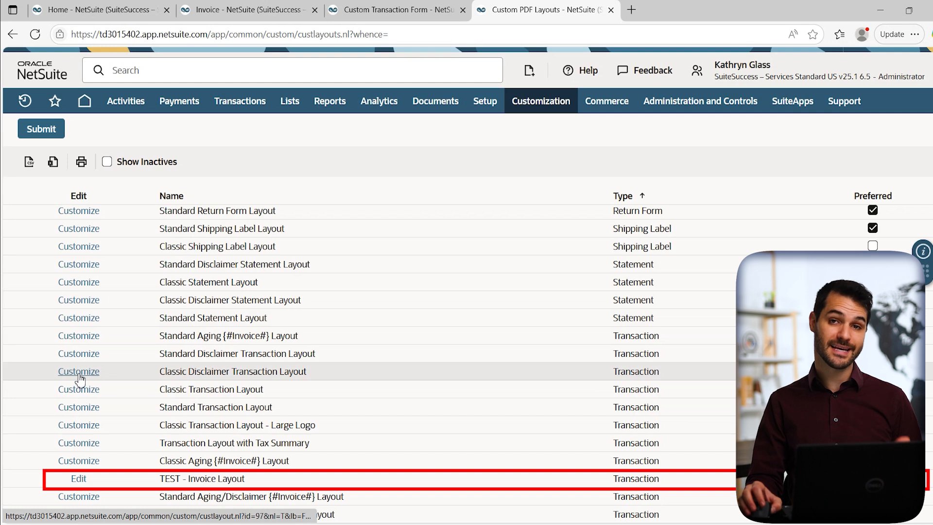
left_click(79, 479)
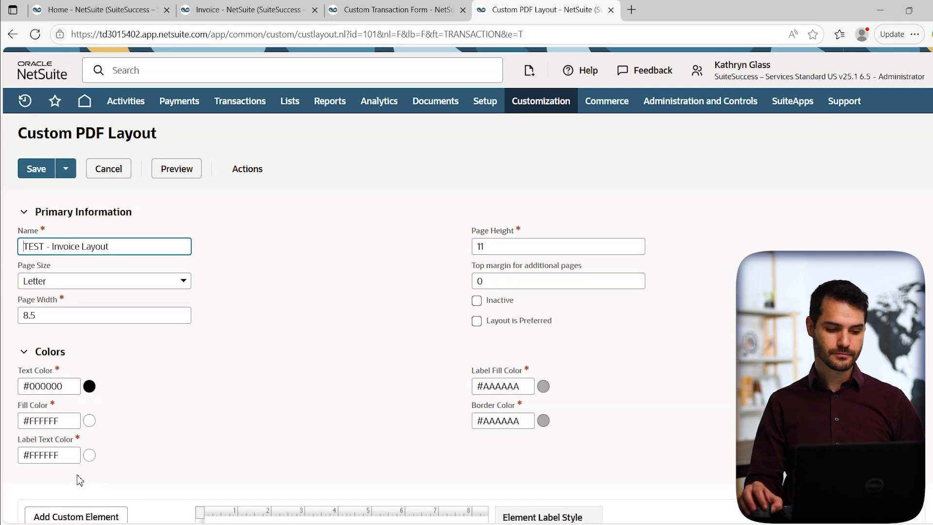
scroll(242, 378, "down", 6)
scroll(292, 356, "down", 1)
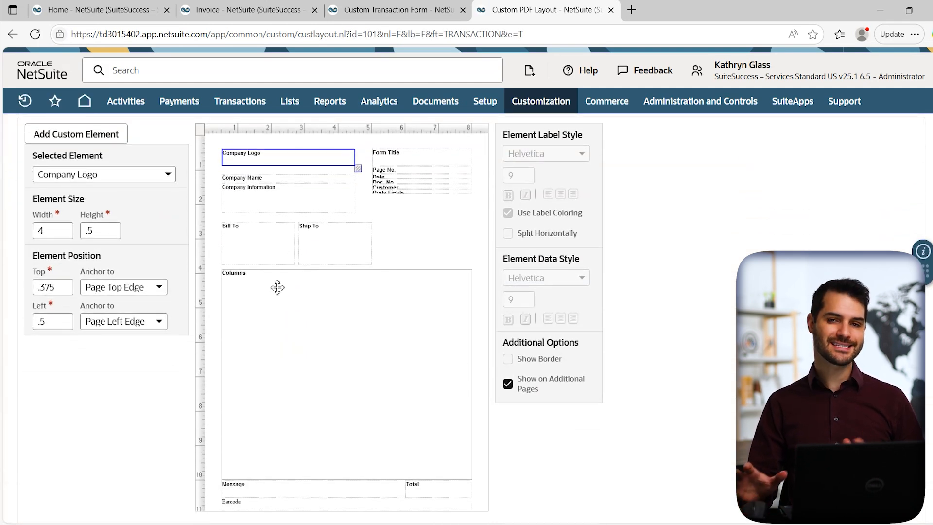
Return to the custom transaction form's tab and reload it, discarding the unsaved changes
left_click(384, 10)
scroll(138, 171, "up", 2)
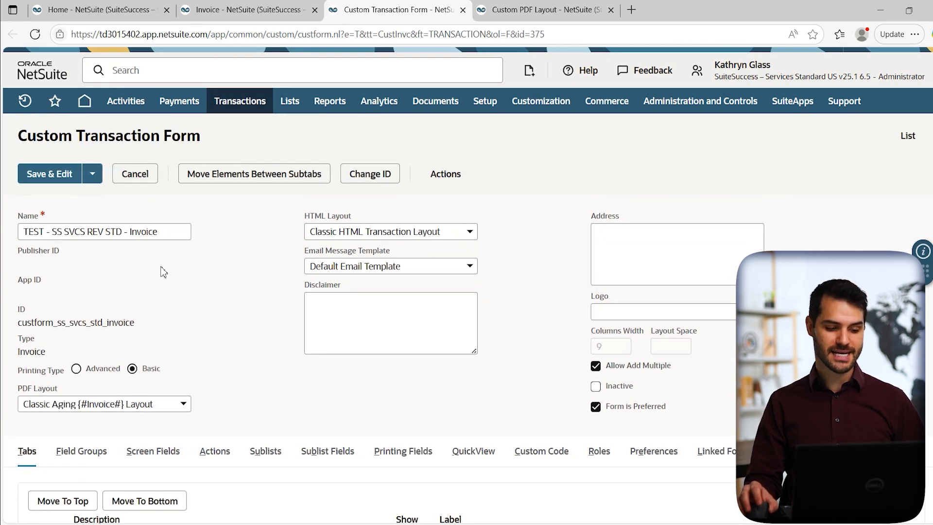
left_click(35, 34)
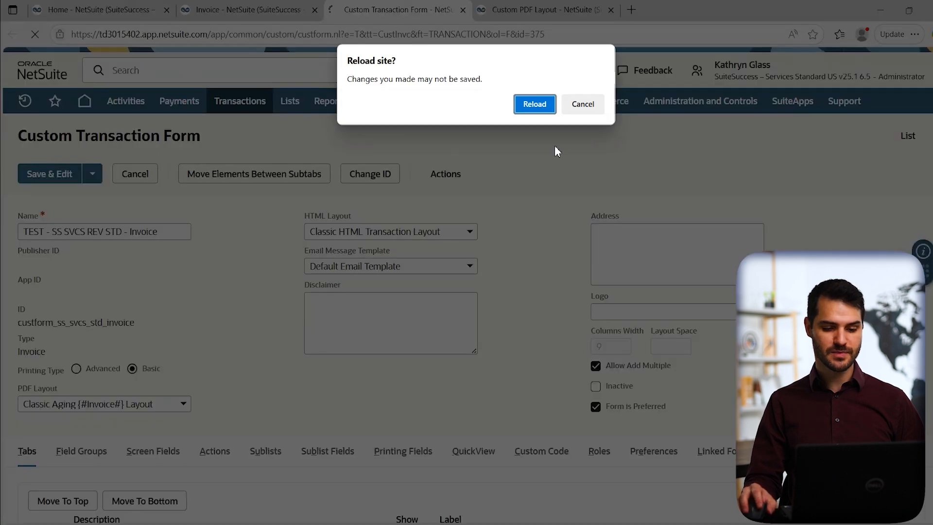
left_click(530, 110)
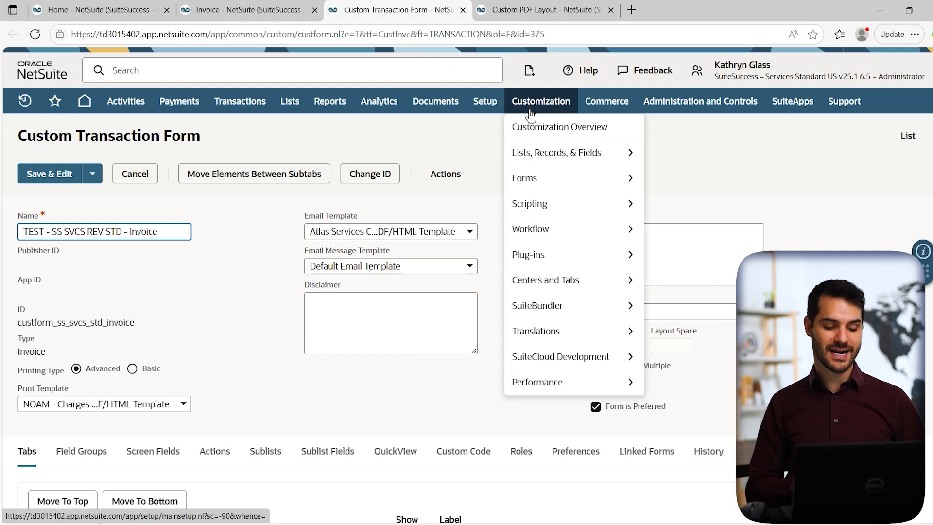
left_click(193, 299)
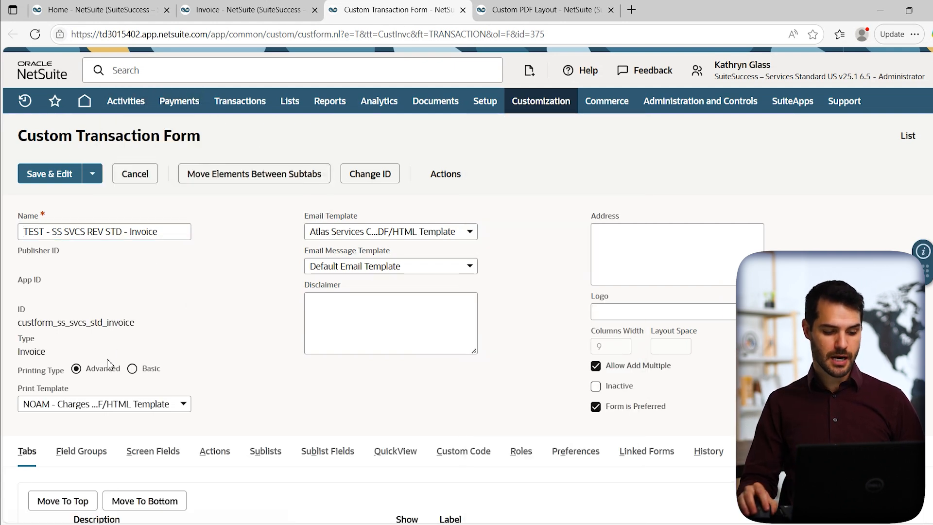
Set the form's printing type to Basic and its PDF layout to TEST - Invoice Layout
left_click(132, 369)
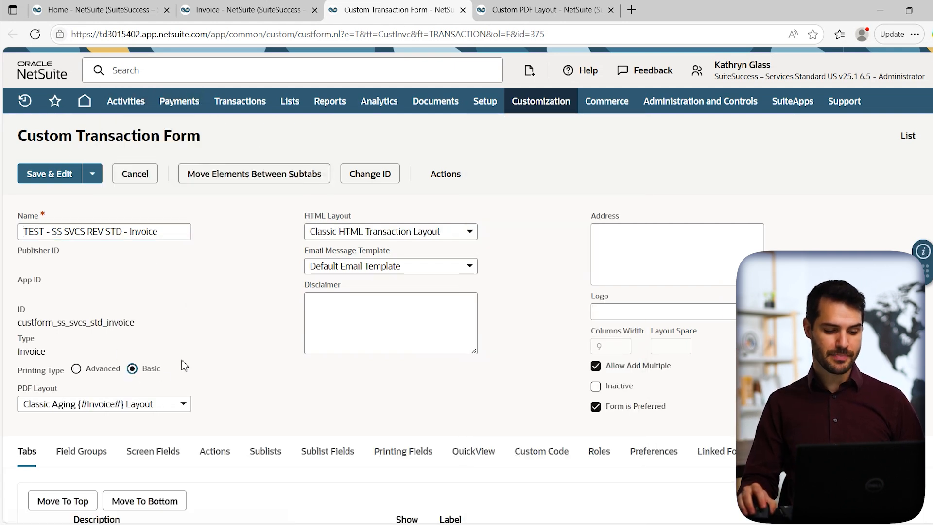
left_click(98, 405)
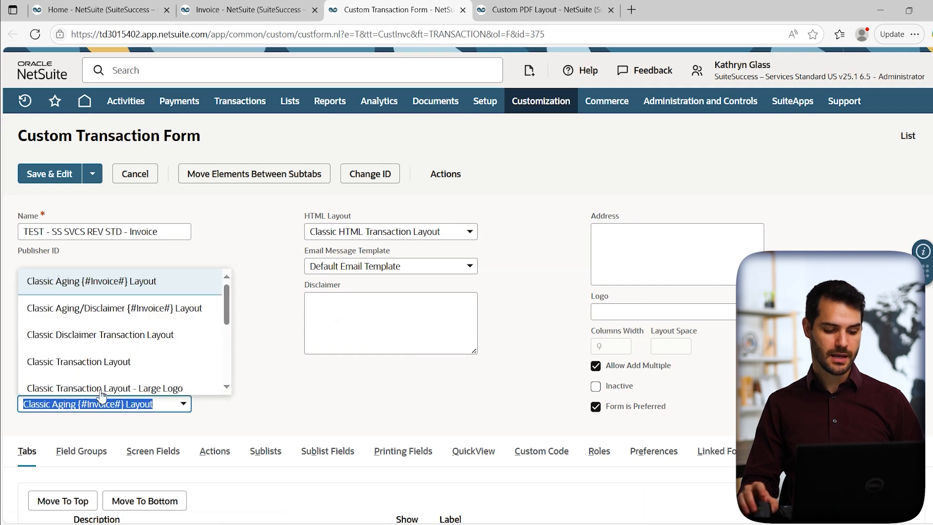
scroll(102, 383, "down", 5)
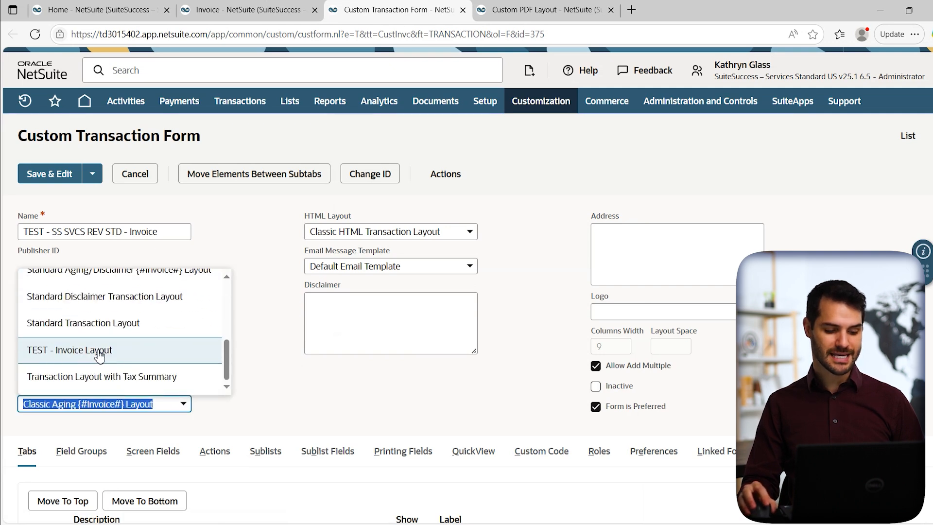
left_click(101, 351)
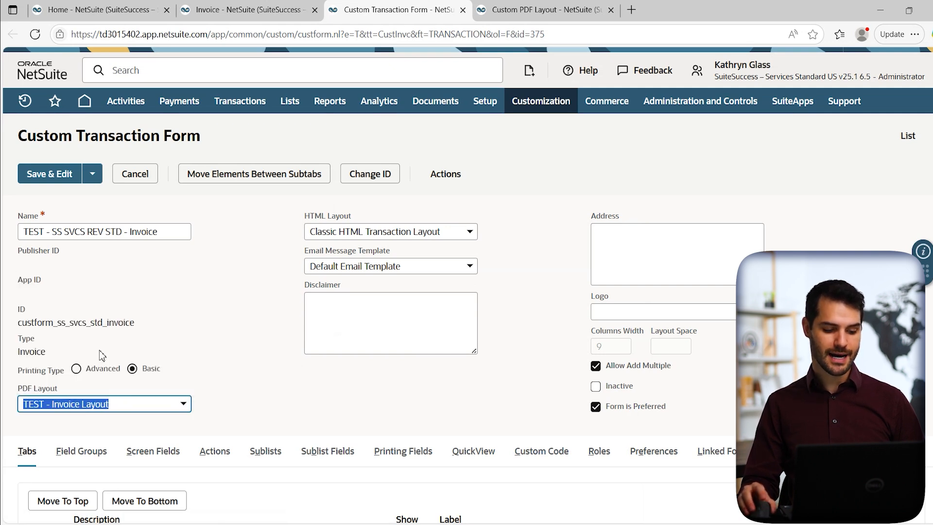
left_click(225, 356)
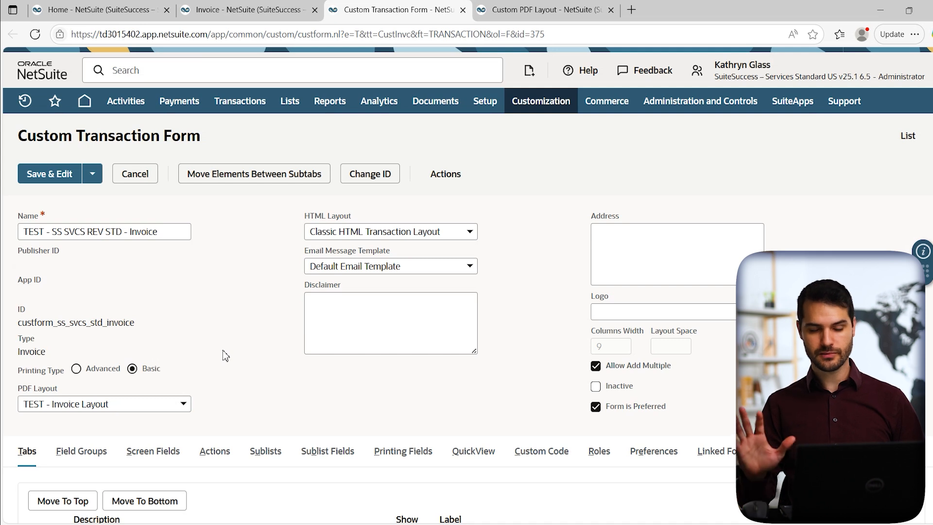
Examine the form's printing fields for the header, footer and columns
scroll(244, 355, "down", 4)
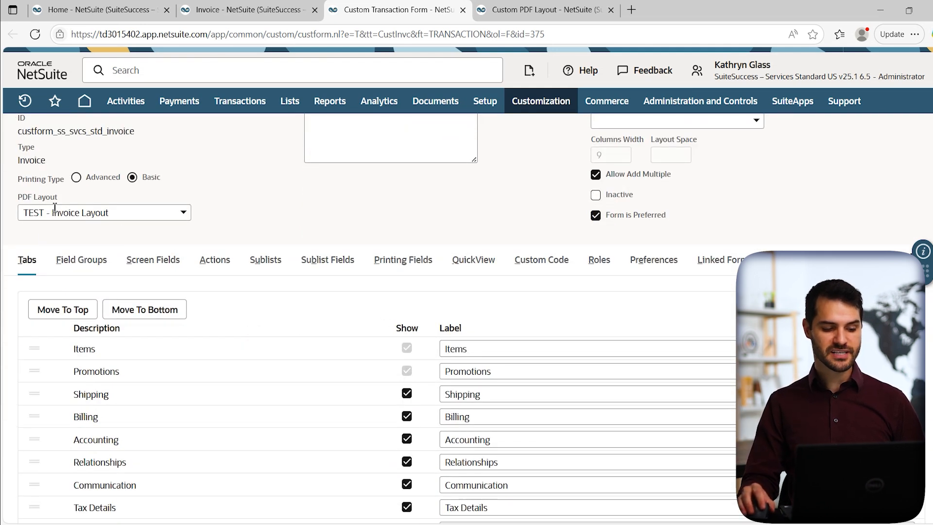
left_click(403, 262)
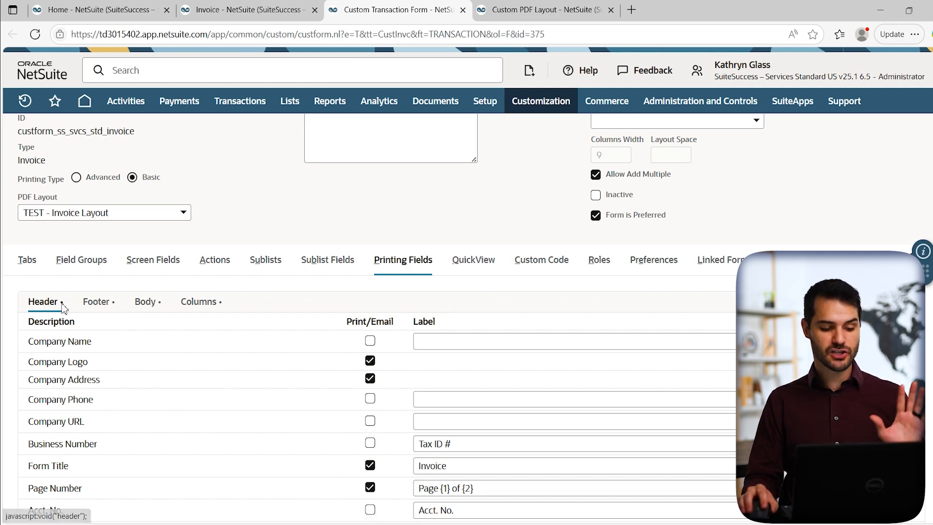
left_click(98, 303)
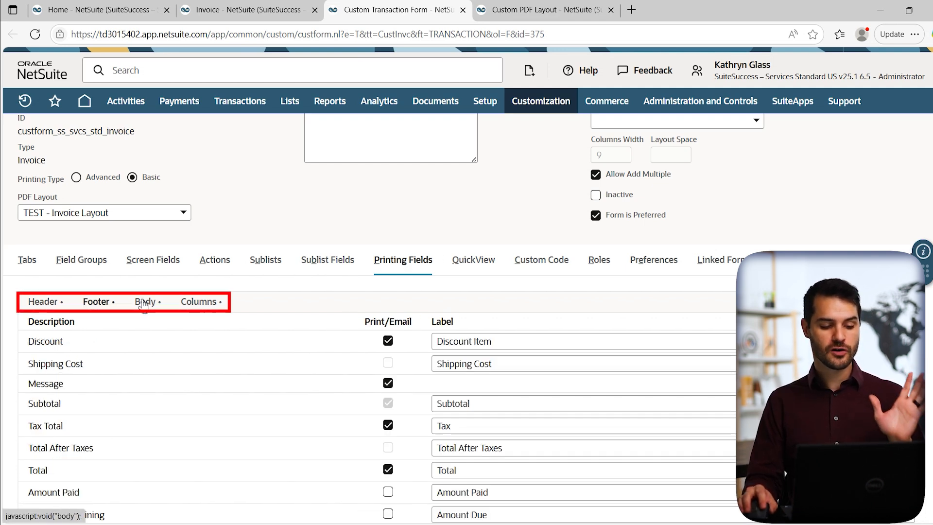
left_click(198, 304)
left_click(197, 306)
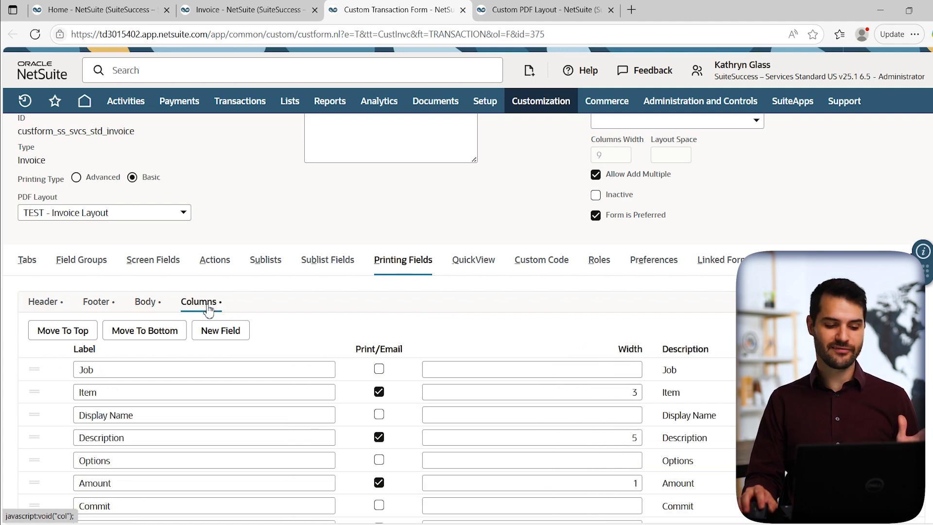
Switch to the custom PDF layout's tab and enlarge the Body Fields element to a height of about 0.44
left_click(559, 10)
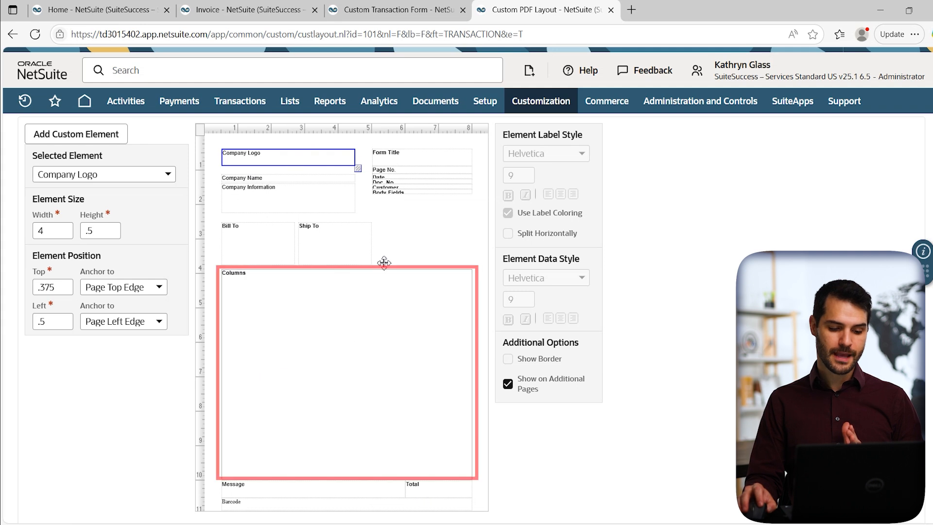
left_click(411, 194)
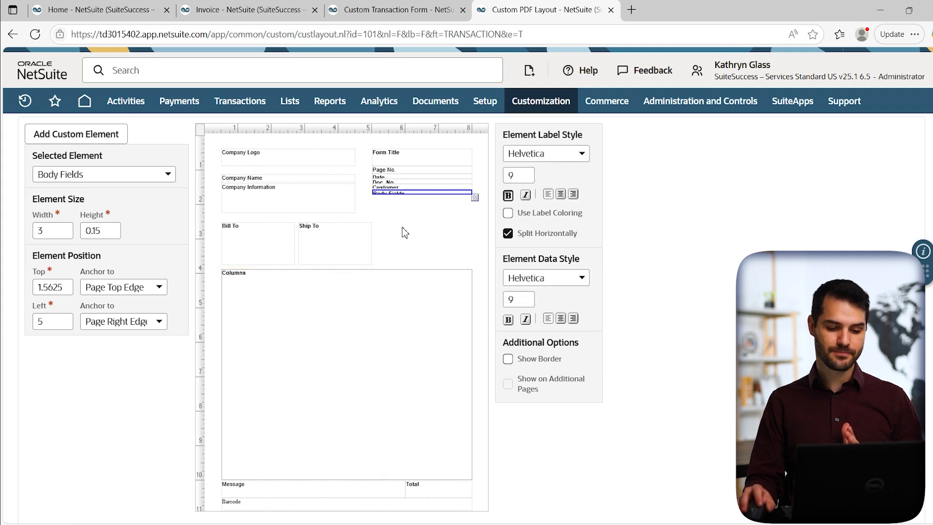
left_click_drag(475, 198, 474, 207)
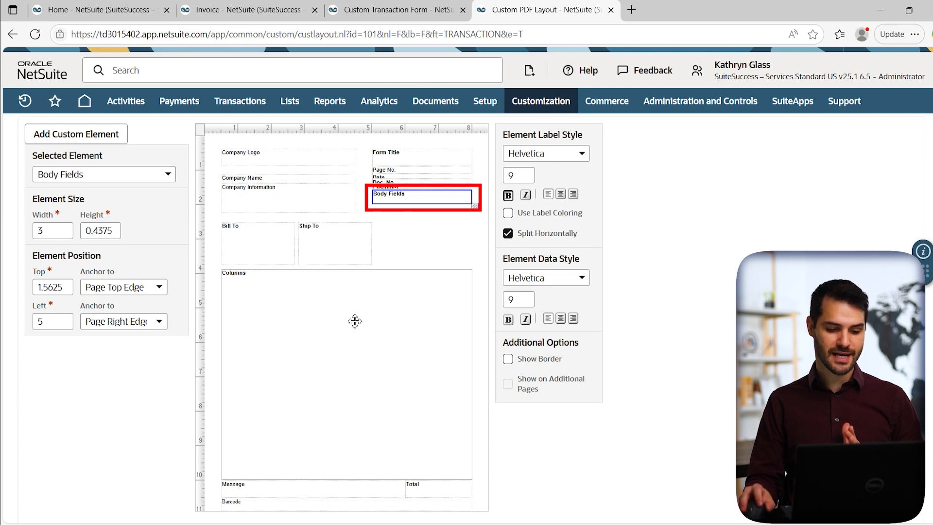
Compare the layout's Columns, Company Information and Body Fields elements with the printing columns on the custom transaction form
left_click(357, 289)
left_click(279, 185)
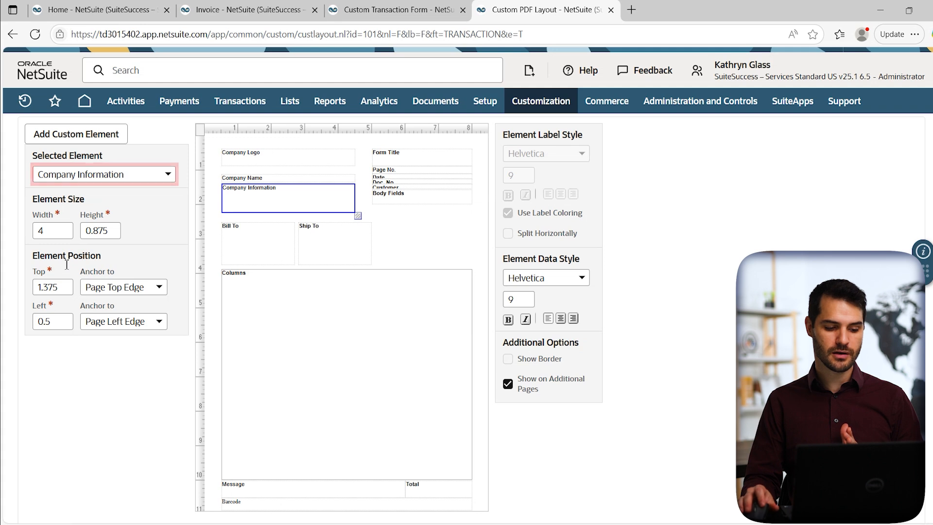
left_click(414, 201)
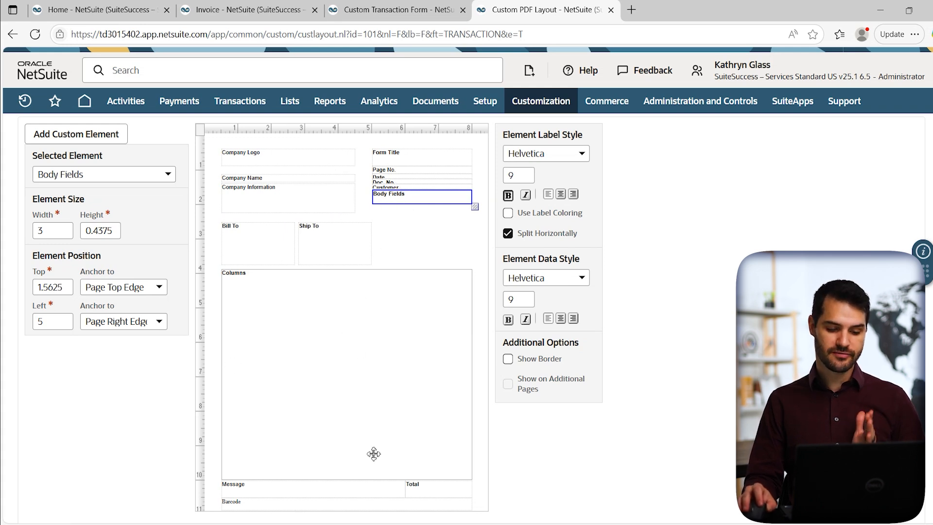
left_click(382, 16)
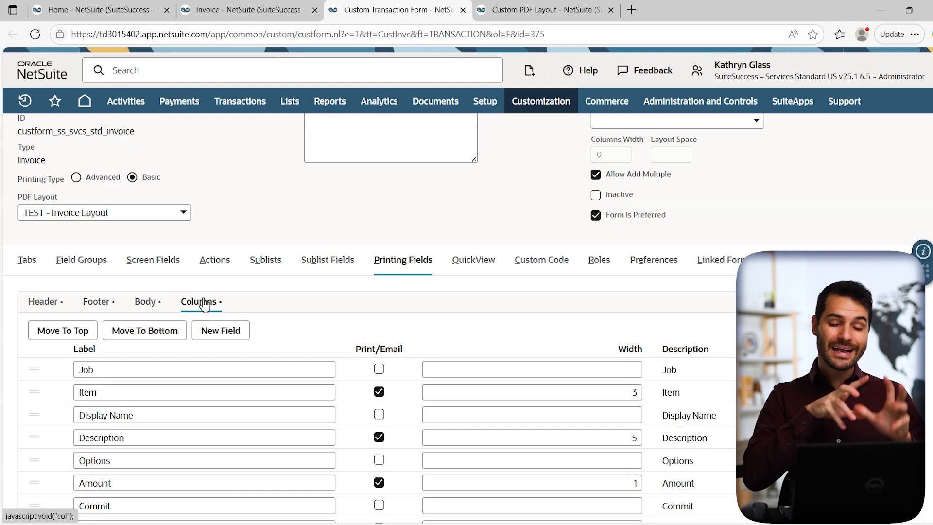
left_click(530, 10)
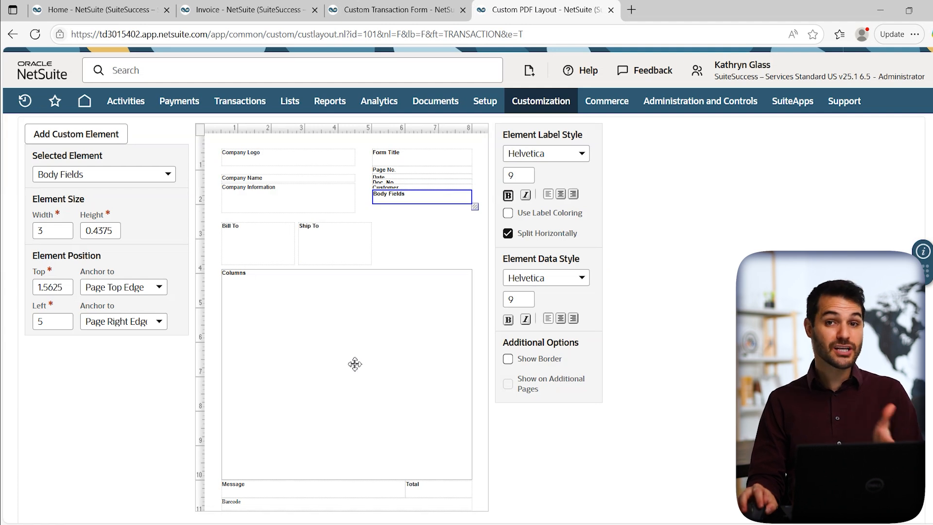
left_click(397, 13)
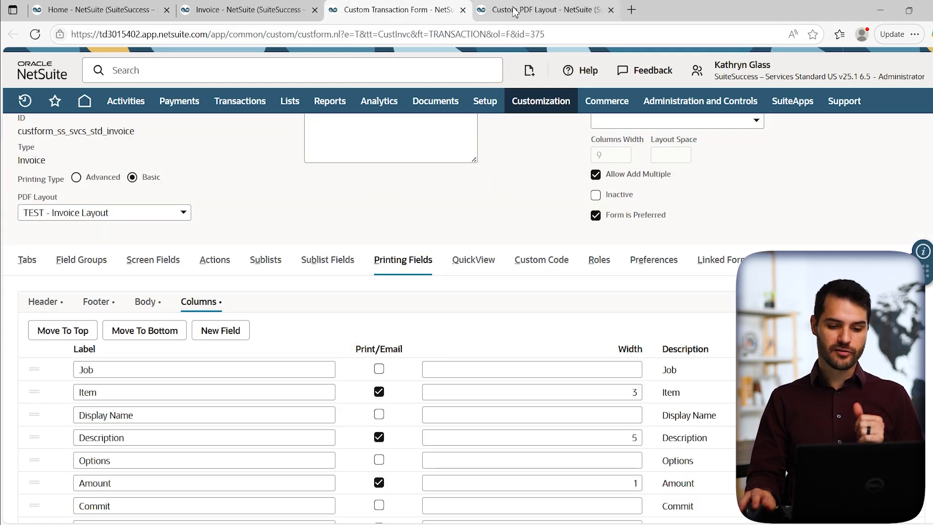
left_click(527, 10)
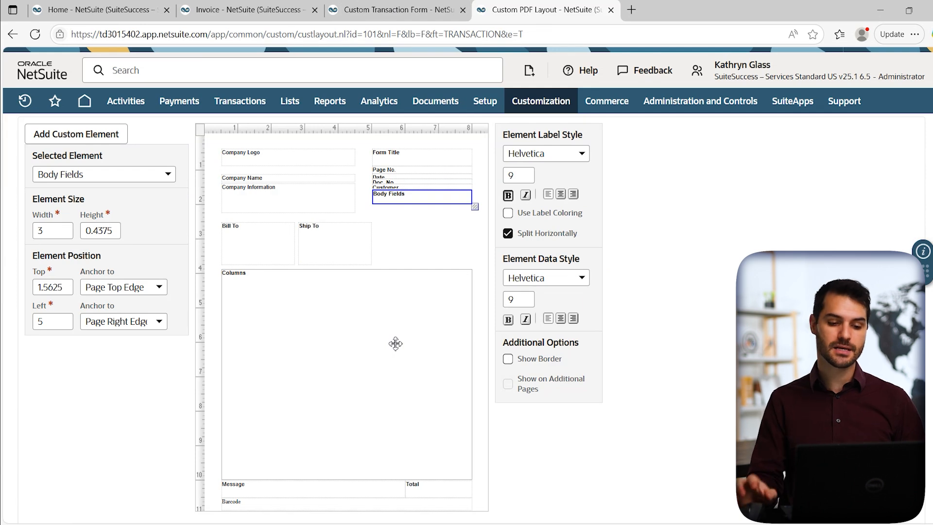
Return to the custom transaction form, review its printing columns and save the form while keeping it open for editing
left_click(419, 11)
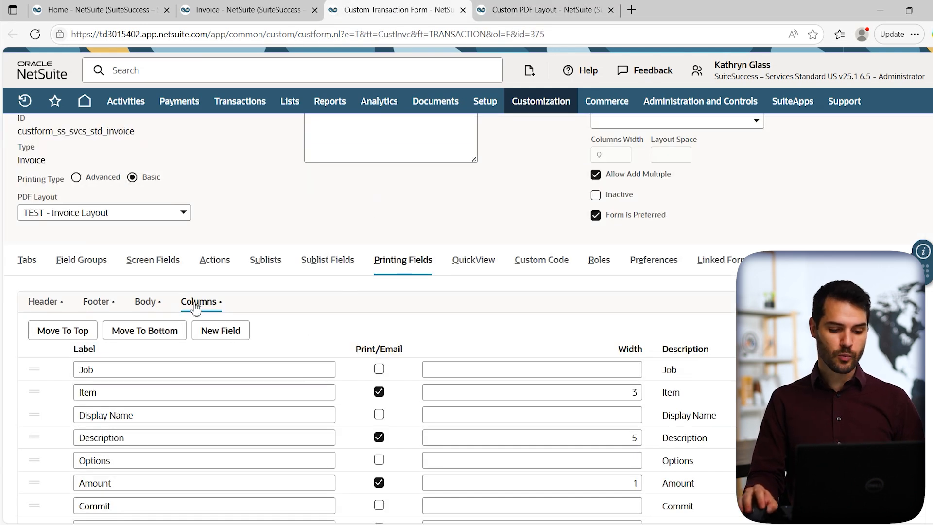
scroll(277, 329, "down", 4)
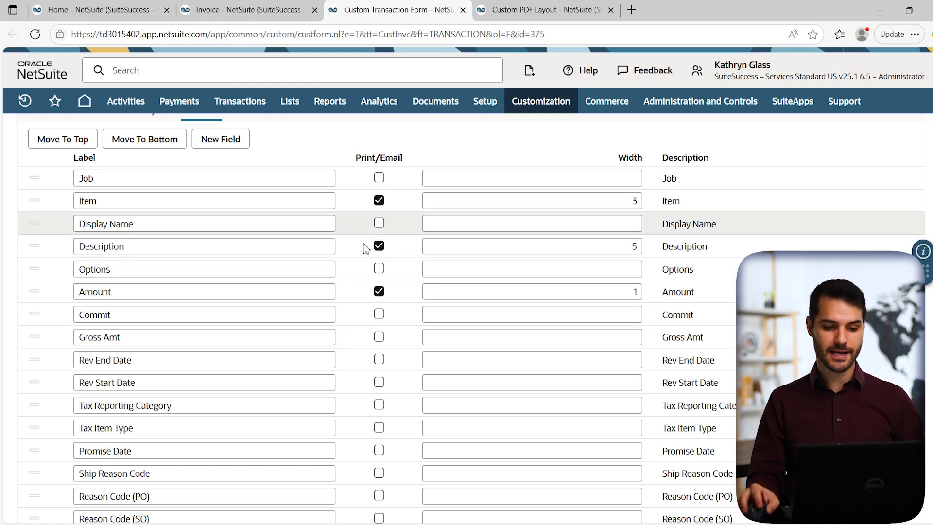
scroll(364, 294, "up", 5)
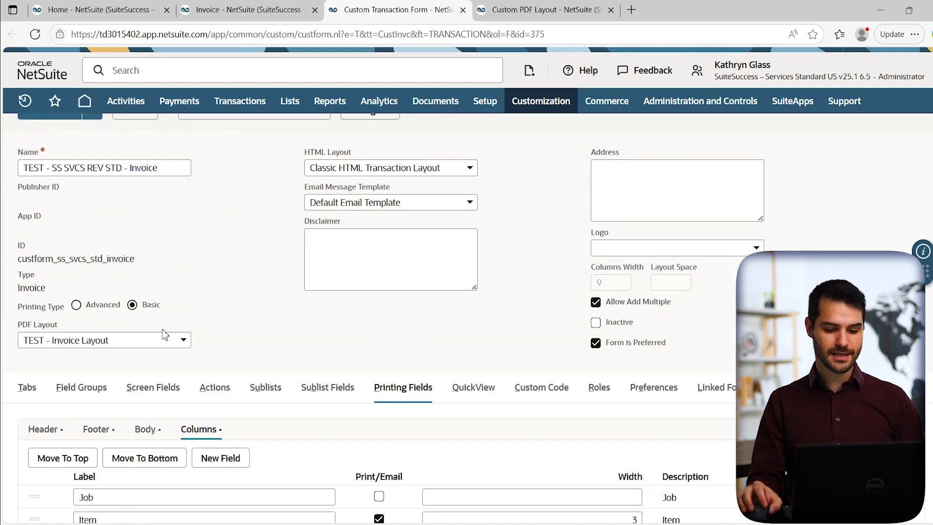
scroll(161, 336, "up", 1)
left_click(66, 175)
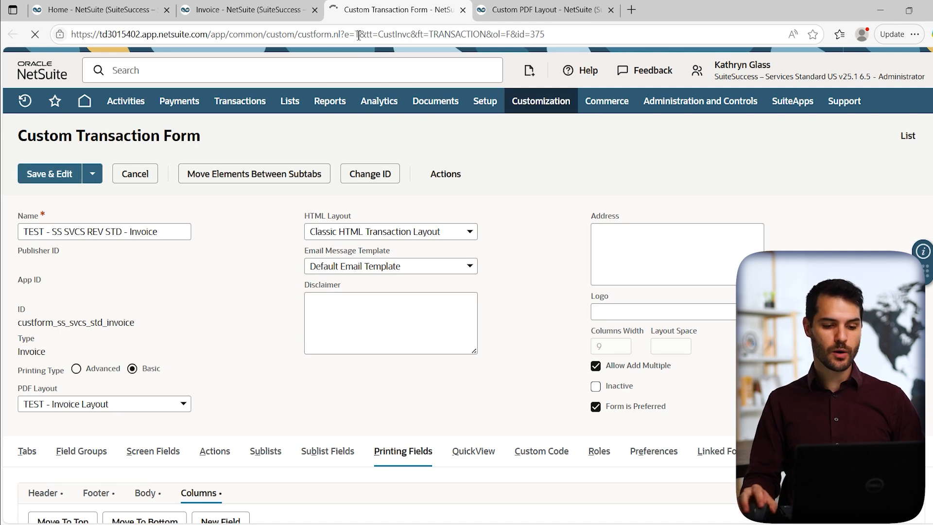
Save and print the open invoice, go back to its edit page and view the generated PDF
left_click(268, 15)
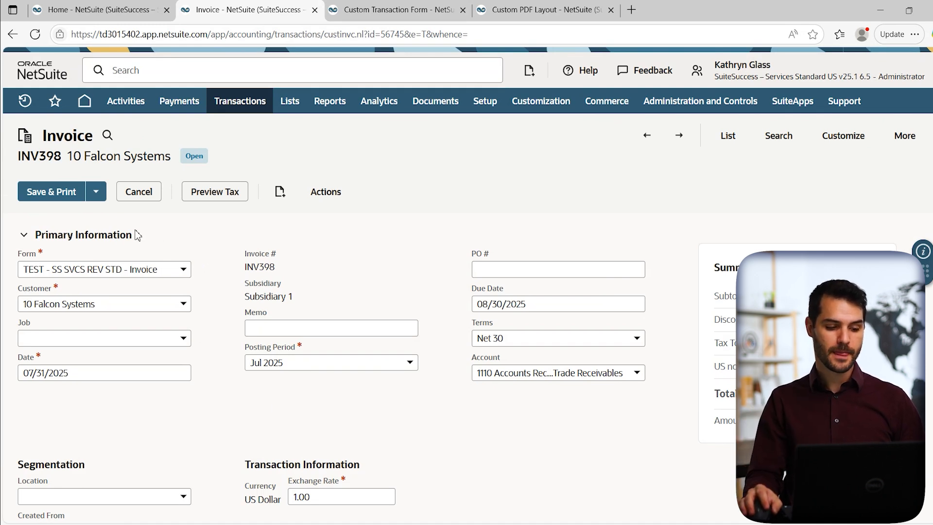
left_click(67, 193)
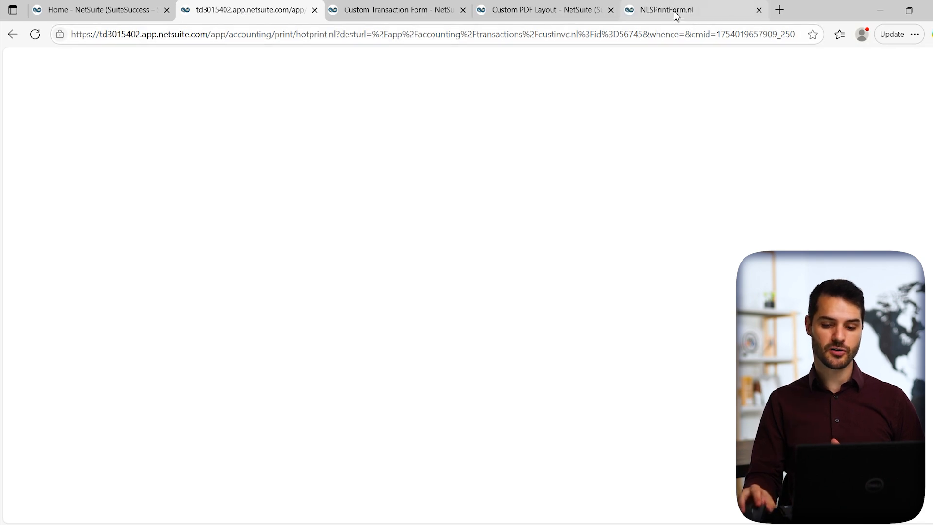
left_click(11, 35)
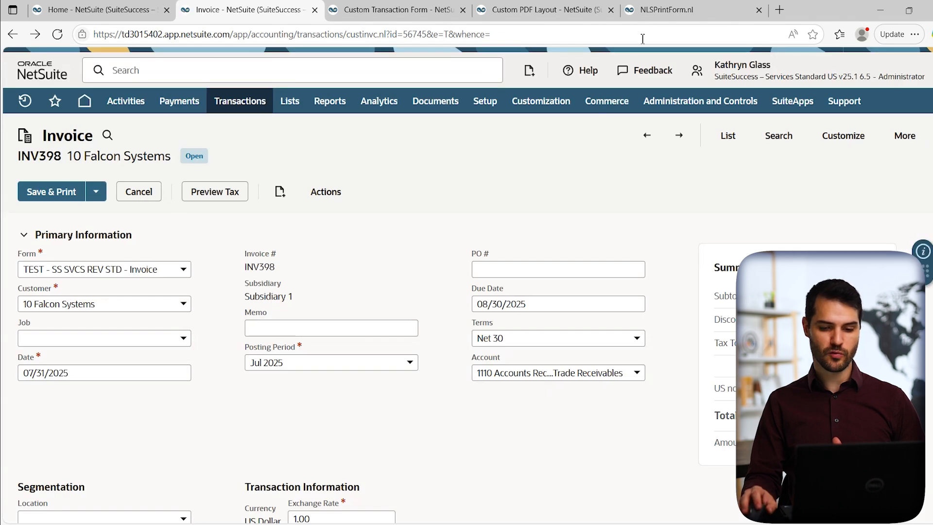
left_click(672, 16)
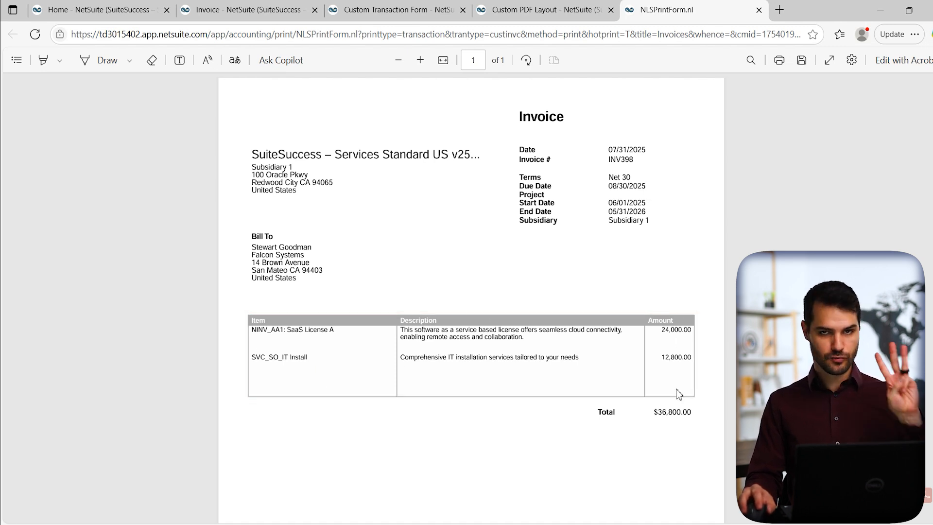
Examine the form's printing field columns and compare them with the columns on the printed invoice
left_click(399, 11)
scroll(197, 321, "down", 4)
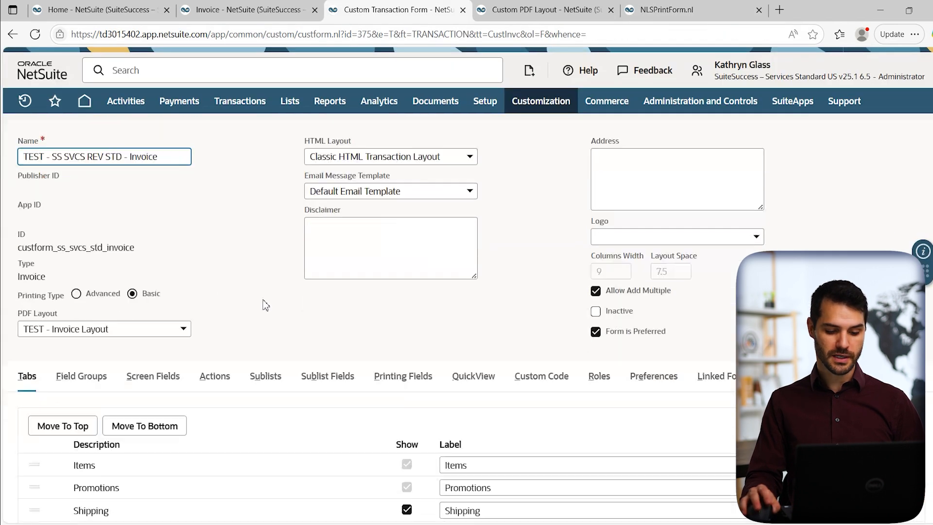
left_click(414, 262)
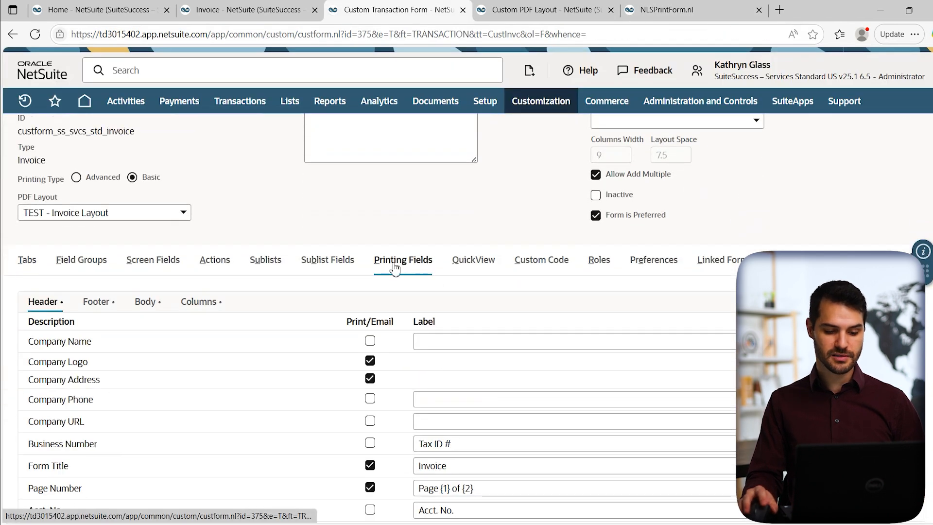
left_click(200, 306)
scroll(209, 301, "down", 1)
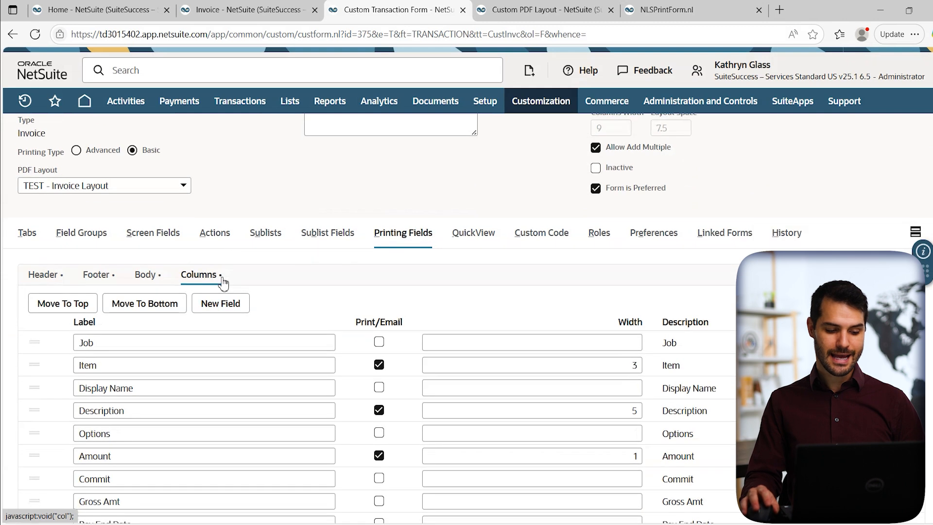
scroll(228, 279, "down", 2)
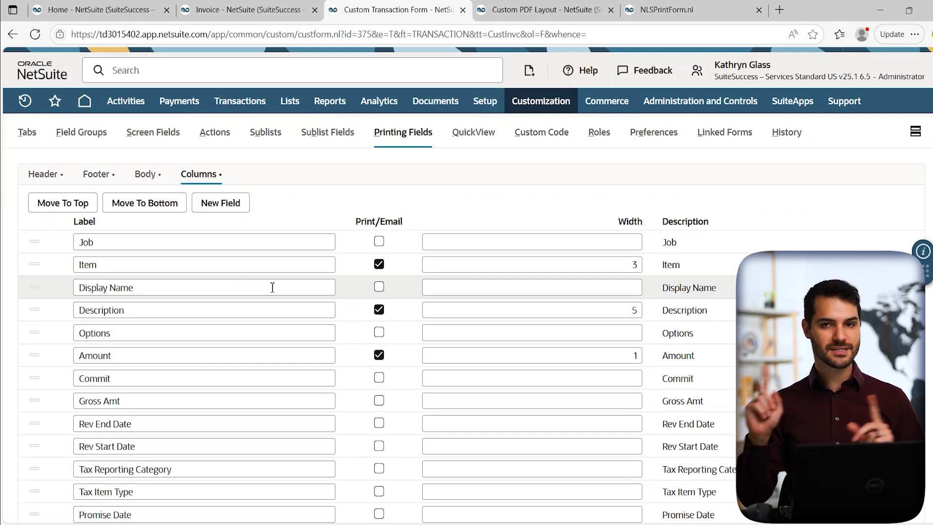
left_click(673, 11)
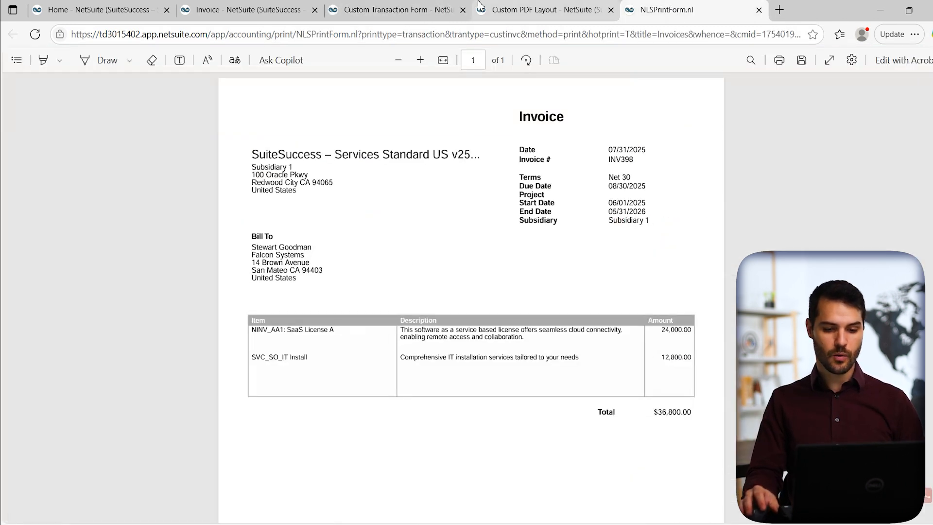
left_click(432, 12)
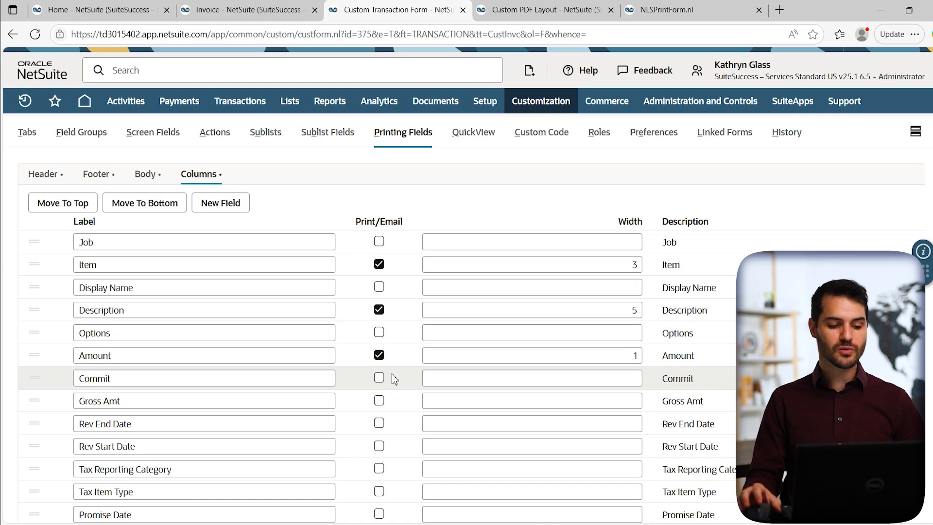
Enable Print/Email for the Qty column in the form's printing fields
scroll(384, 371, "down", 15)
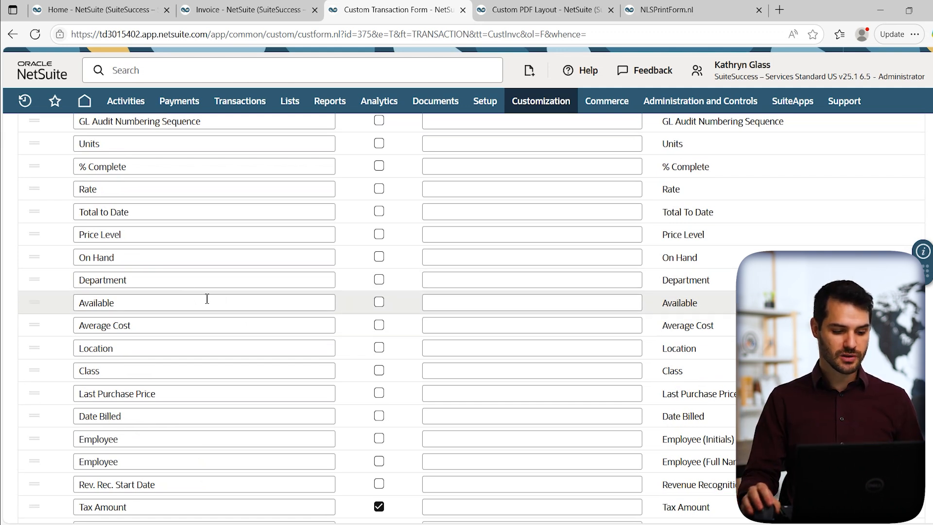
scroll(206, 299, "up", 5)
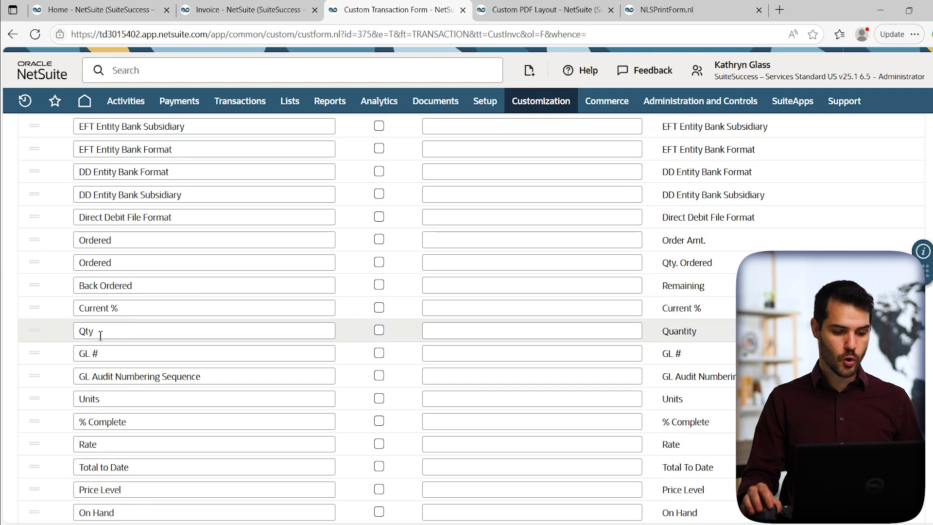
left_click(380, 332)
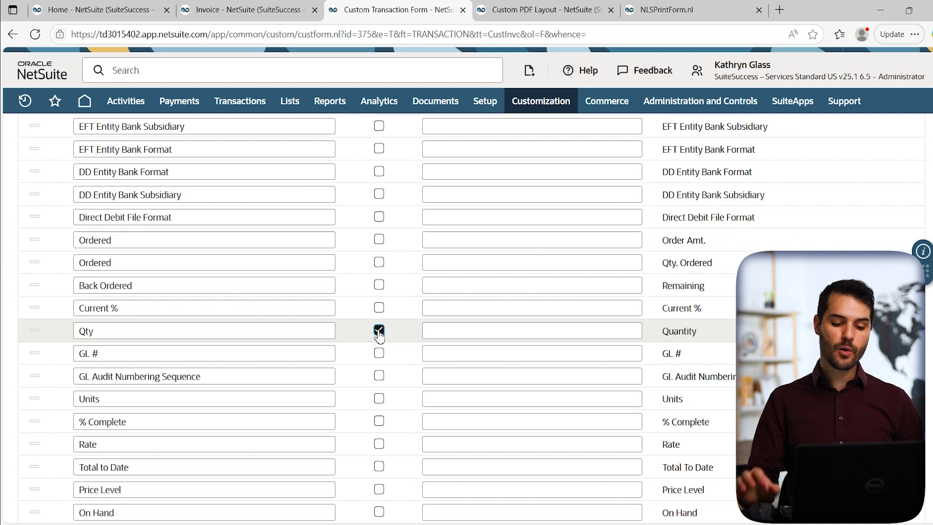
Compare the form's printing column widths with the printed invoice and the size of the PDF layout's Columns element
scroll(379, 332, "down", 2)
scroll(379, 332, "up", 20)
scroll(379, 333, "up", 1)
scroll(377, 333, "down", 3)
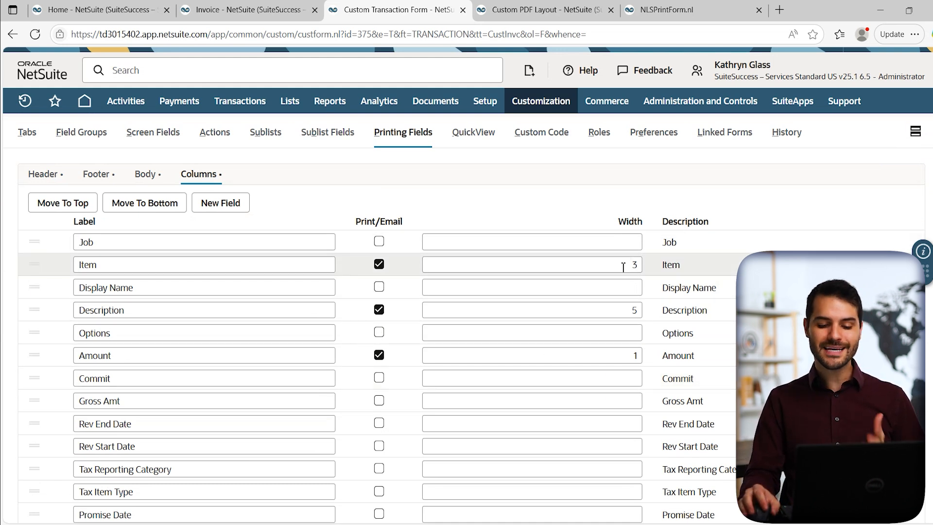
left_click(661, 13)
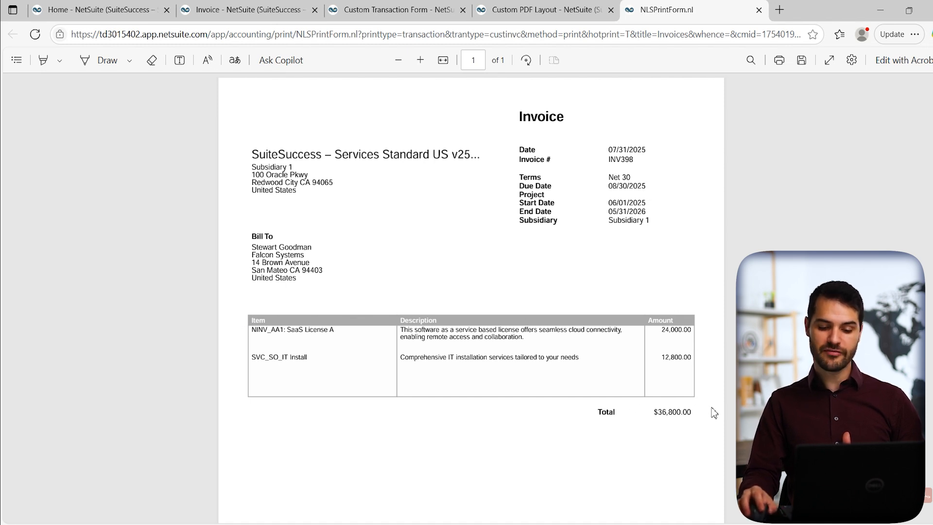
left_click(548, 14)
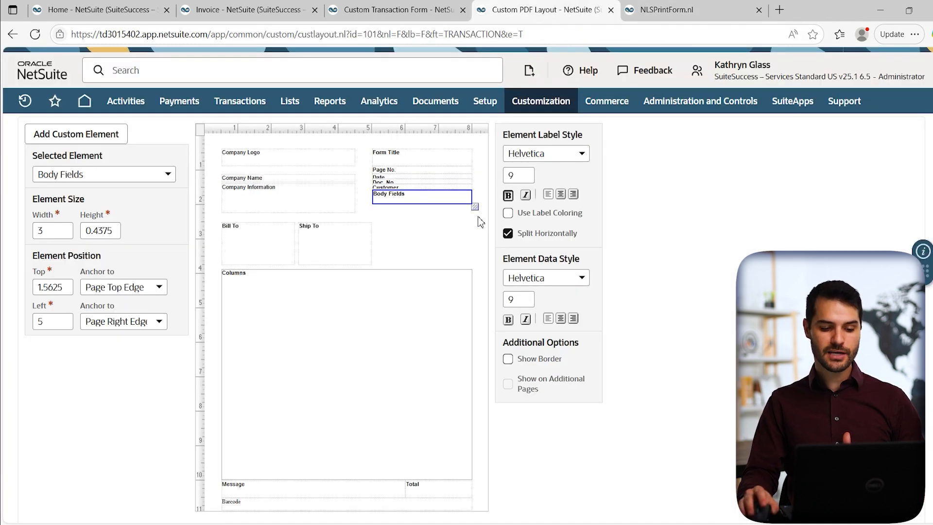
left_click(348, 329)
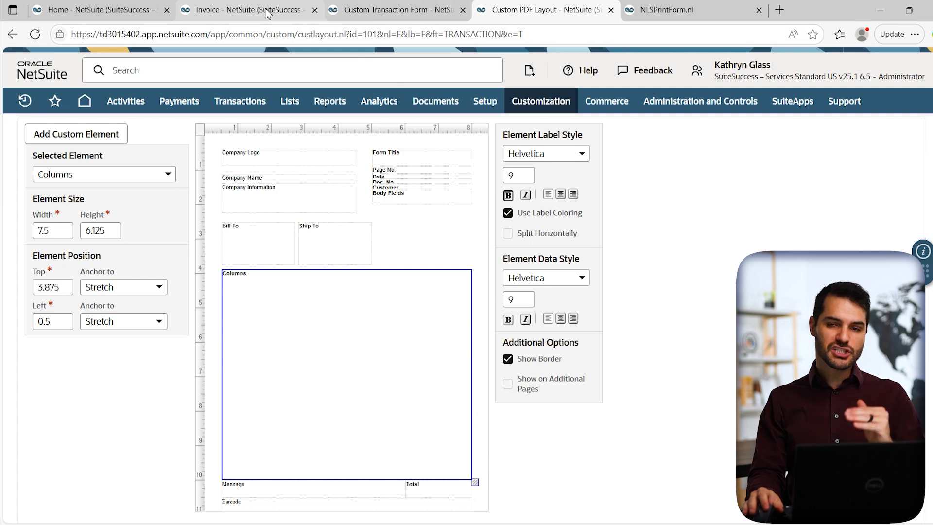
mouse_move(267, 13)
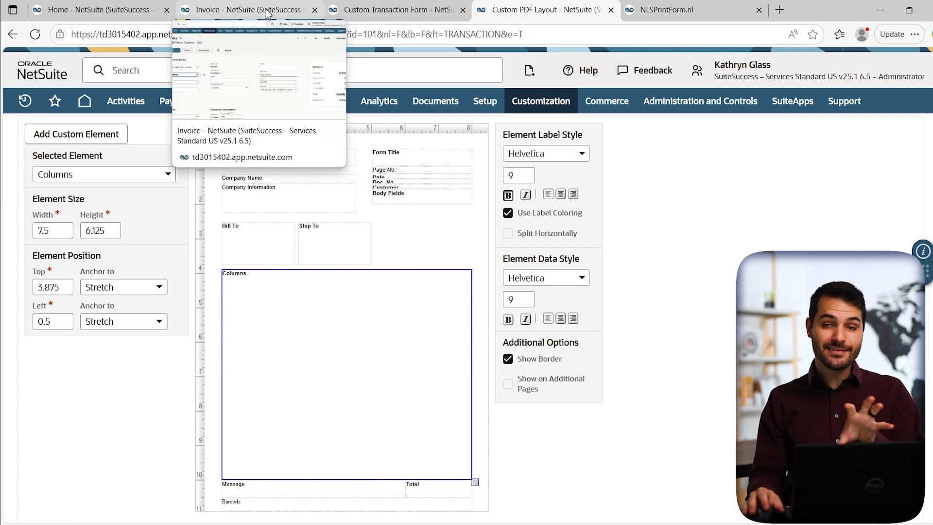
left_click(657, 12)
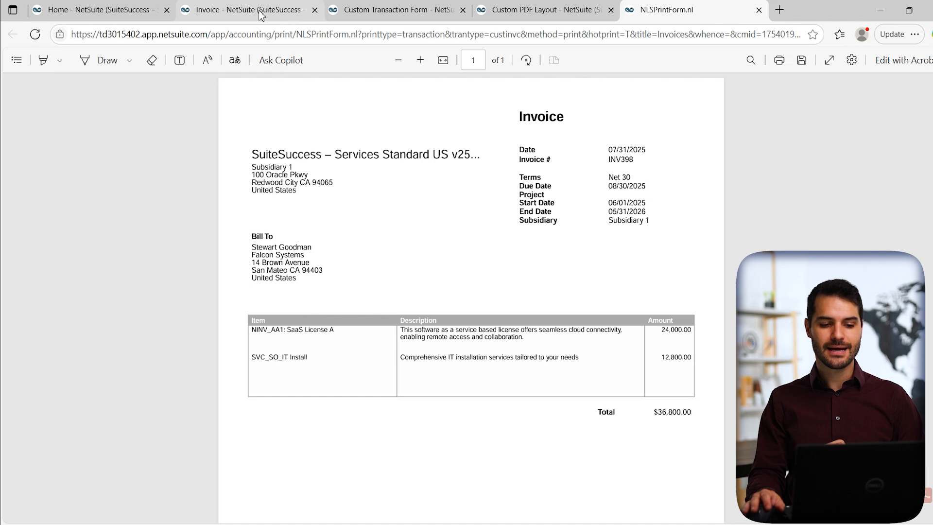
left_click(358, 12)
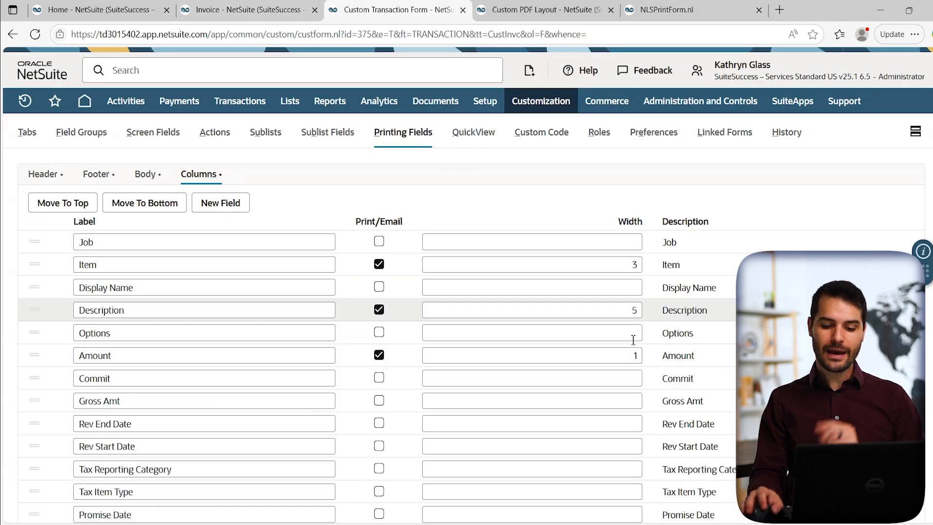
Check the Item, Description and Amount column widths individually and view the printed invoice for comparison
left_click(634, 265)
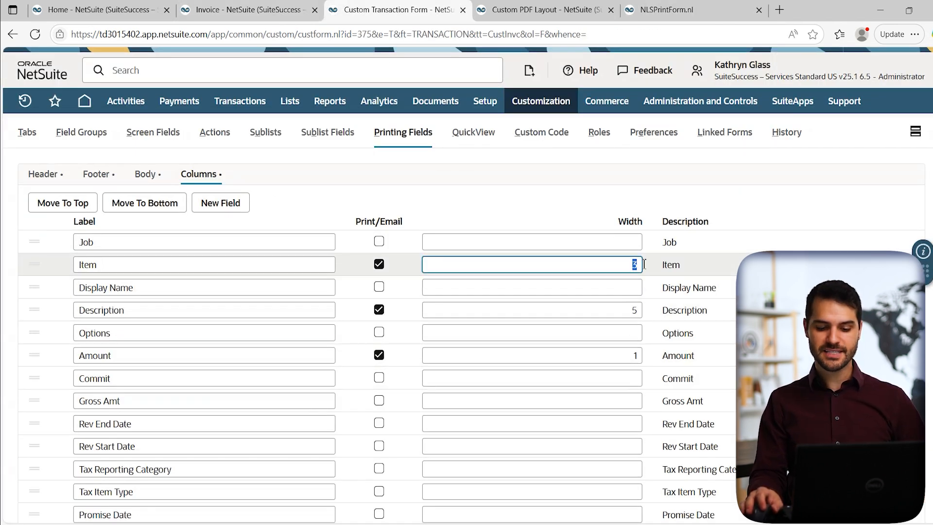
double_click(634, 310)
double_click(638, 355)
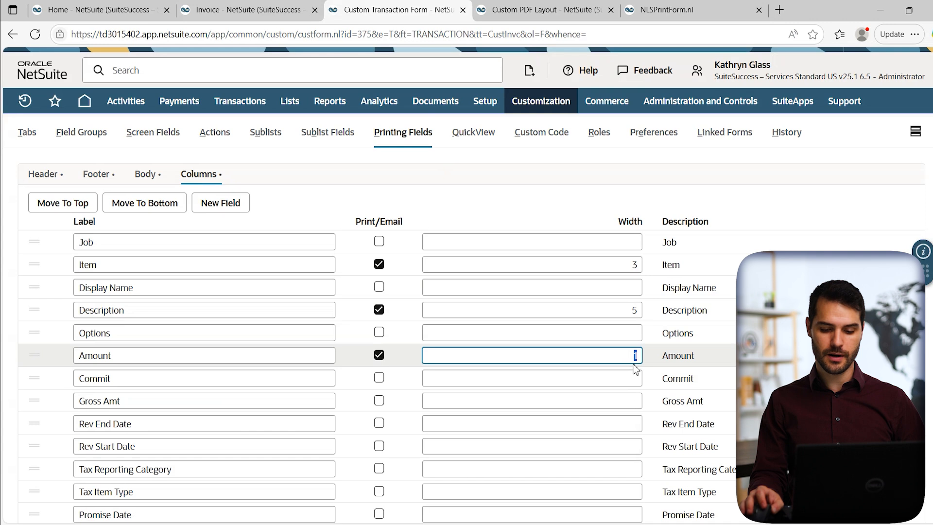
left_click(672, 191)
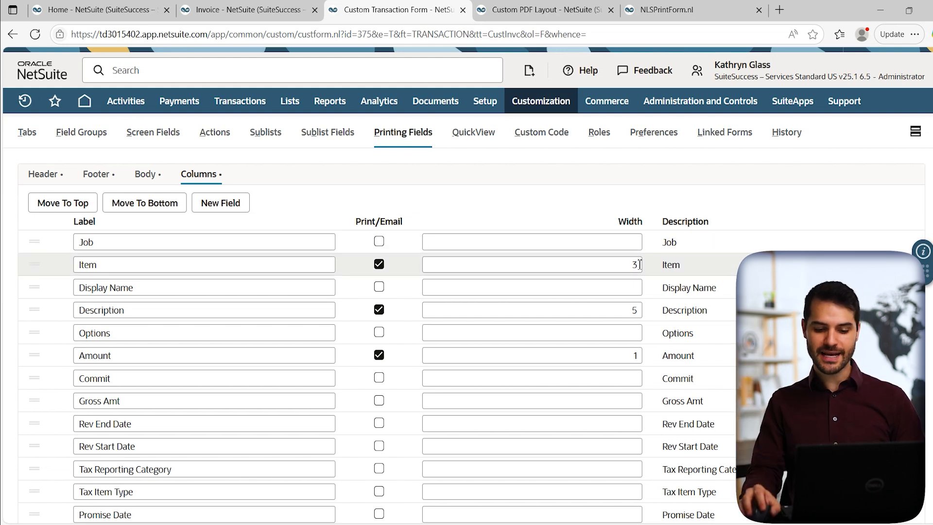
left_click(635, 355)
type("1")
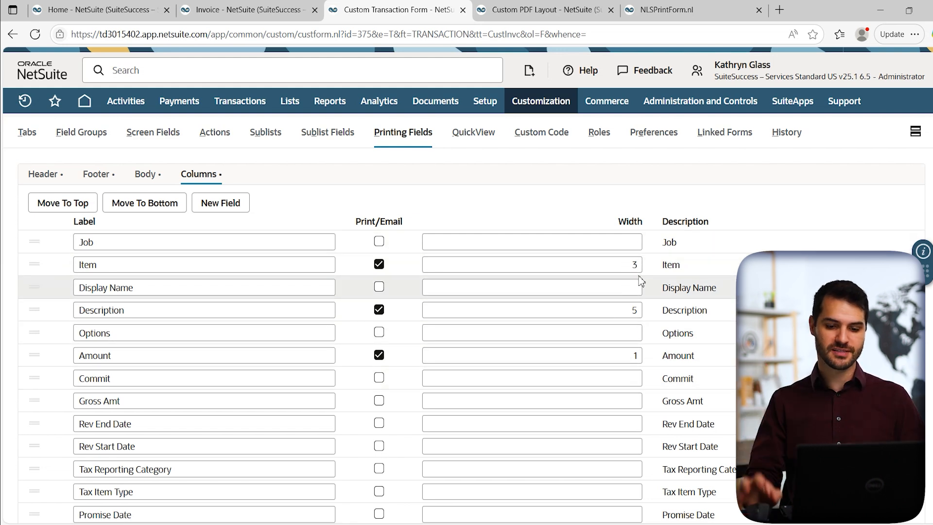
left_click(675, 10)
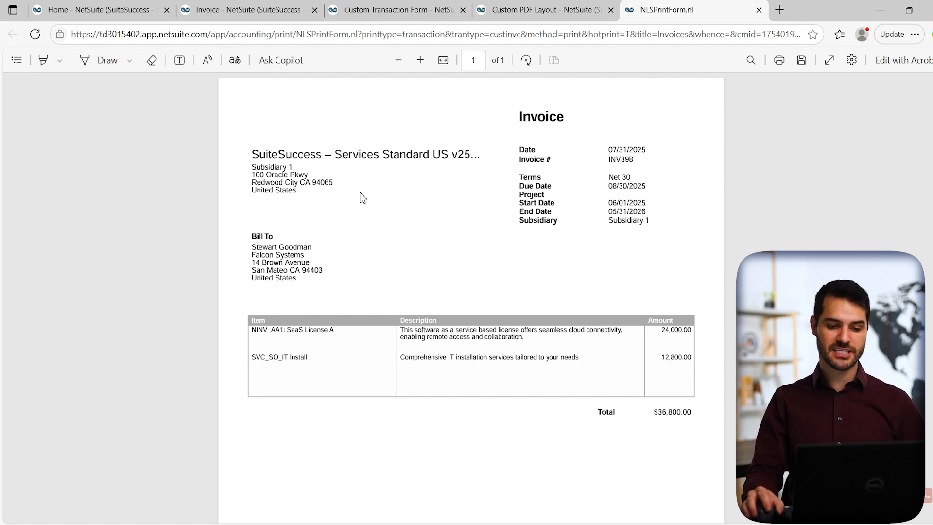
Set the Qty column's width to 1 in the custom transaction form's printing fields
left_click(389, 10)
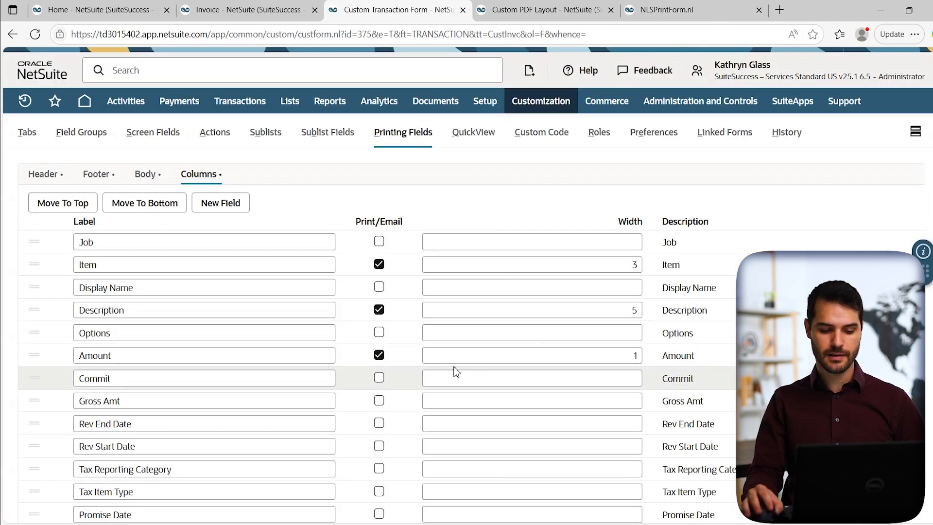
scroll(427, 392, "down", 13)
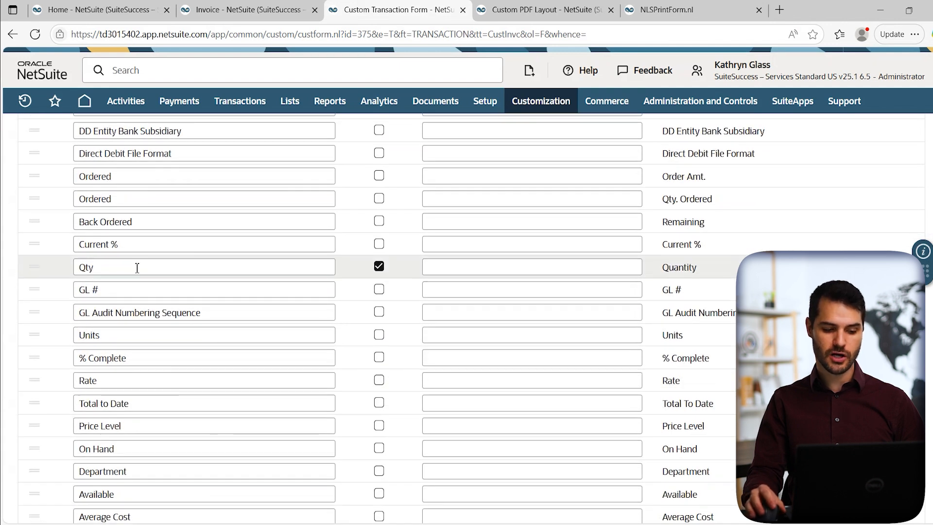
left_click(630, 268)
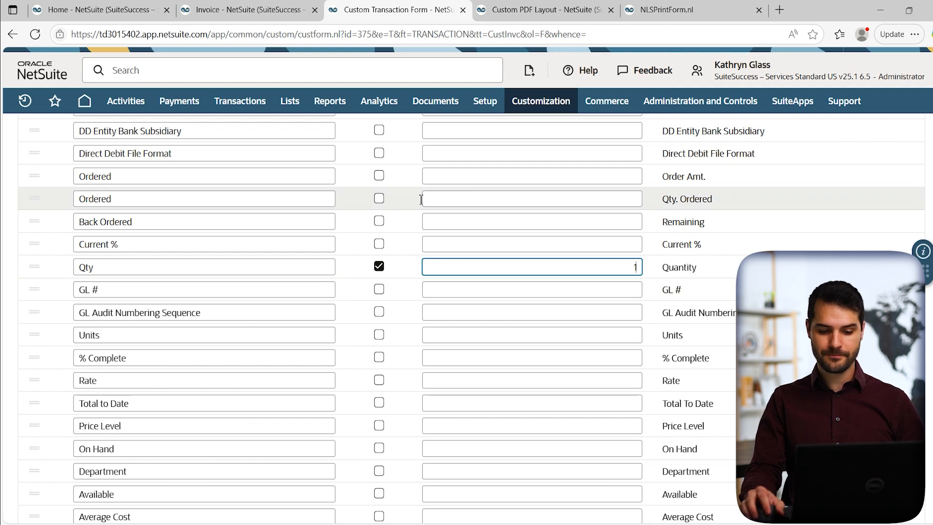
scroll(408, 201, "up", 15)
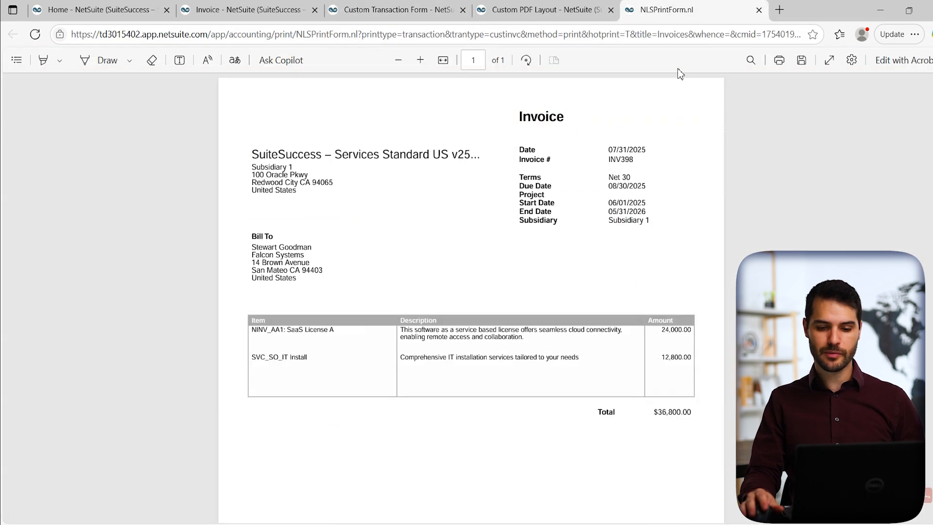
Relabel the Item column as Services in the form's printing fields
left_click(699, 10)
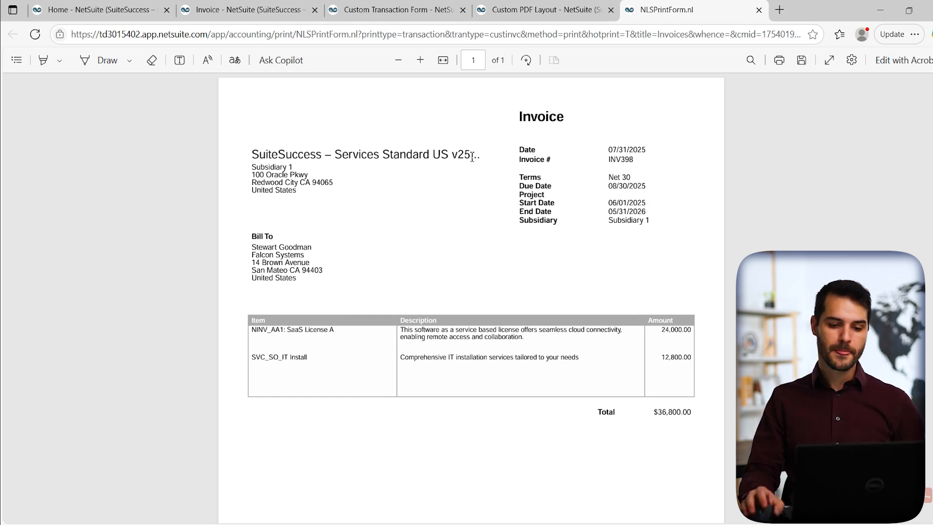
left_click(367, 15)
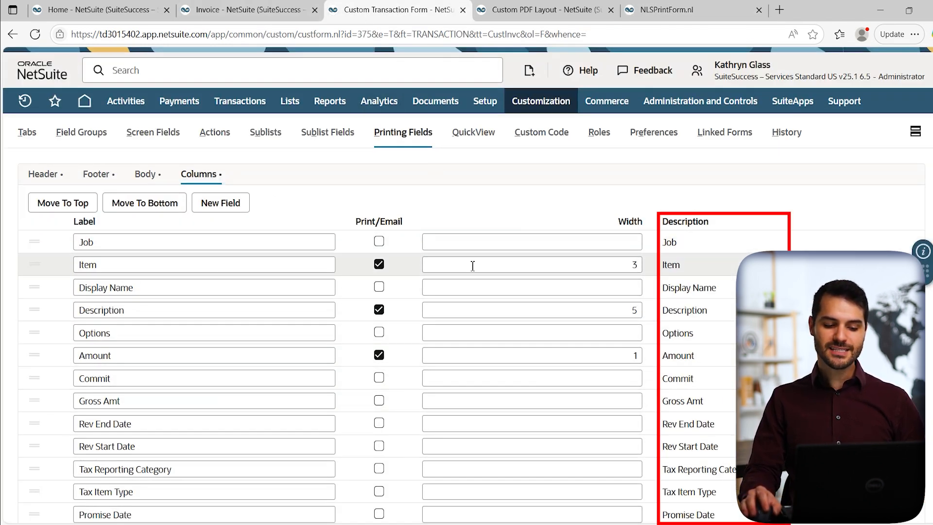
double_click(85, 270)
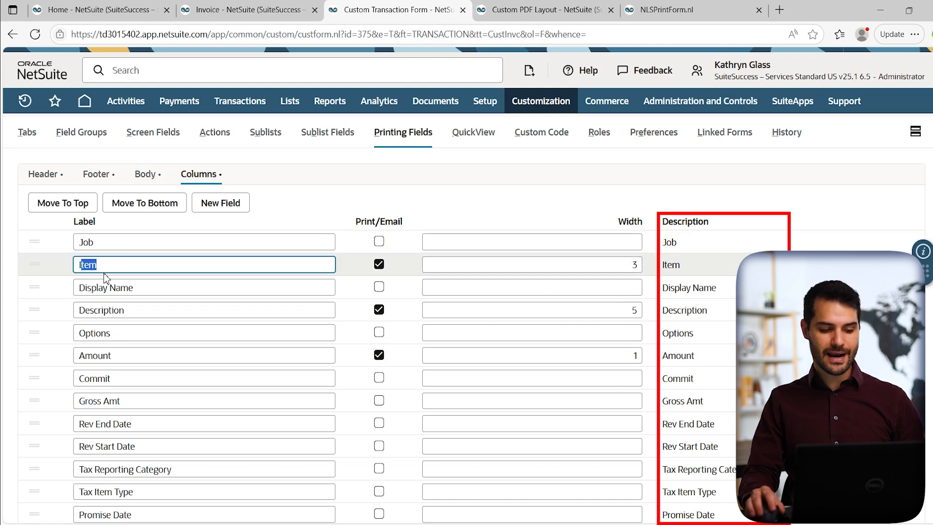
key("BackSpace")
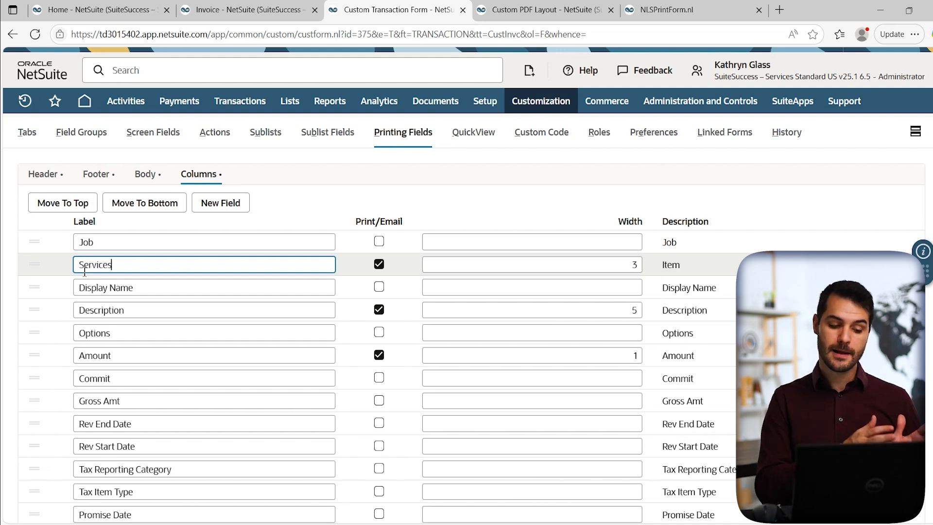
key("BackSpace")
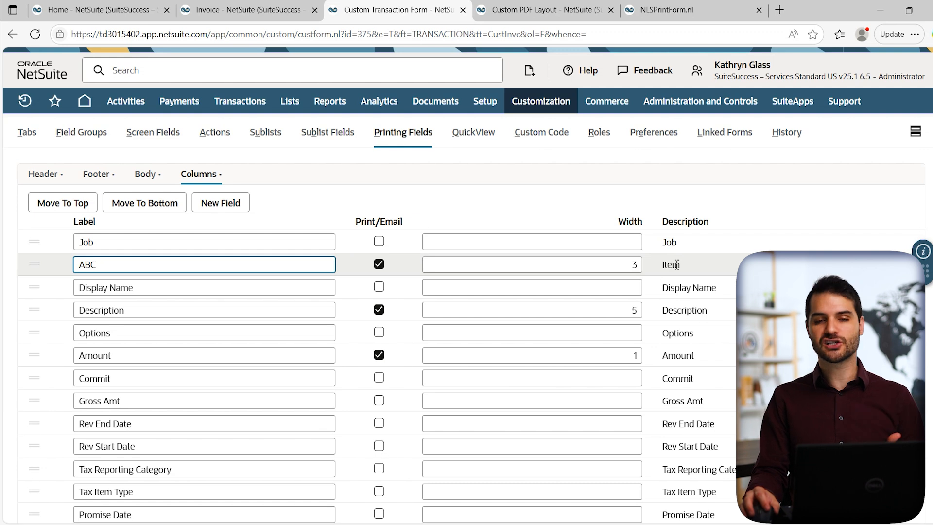
double_click(139, 267)
type("Services")
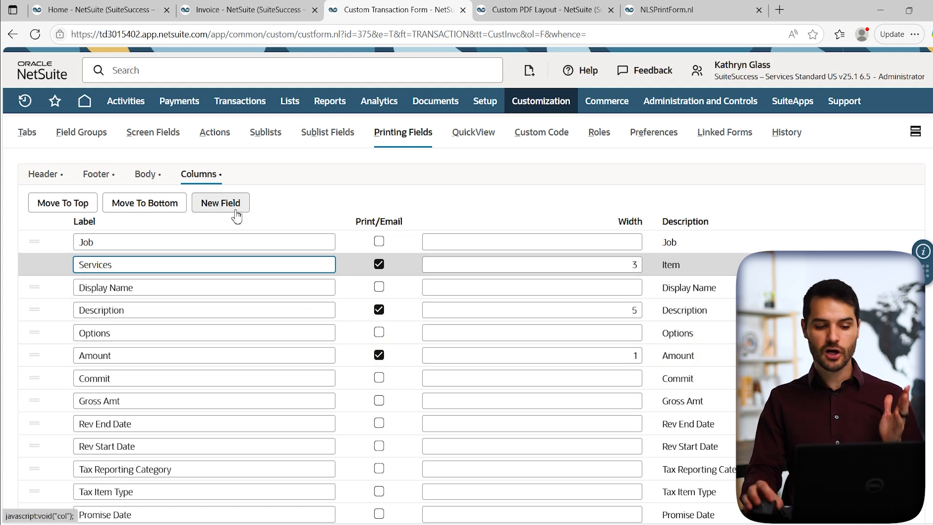
Examine the form's header and body printing fields and compare them with the printed invoice
left_click(52, 177)
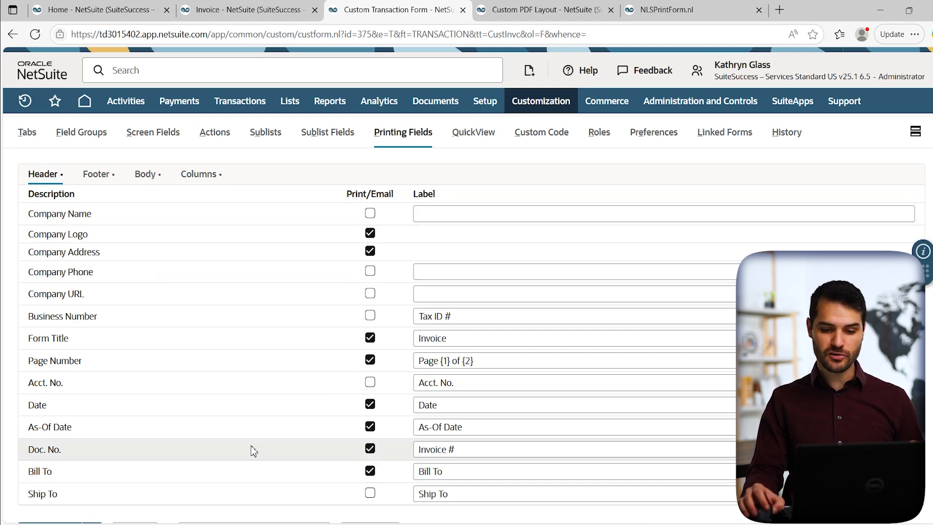
left_click(705, 13)
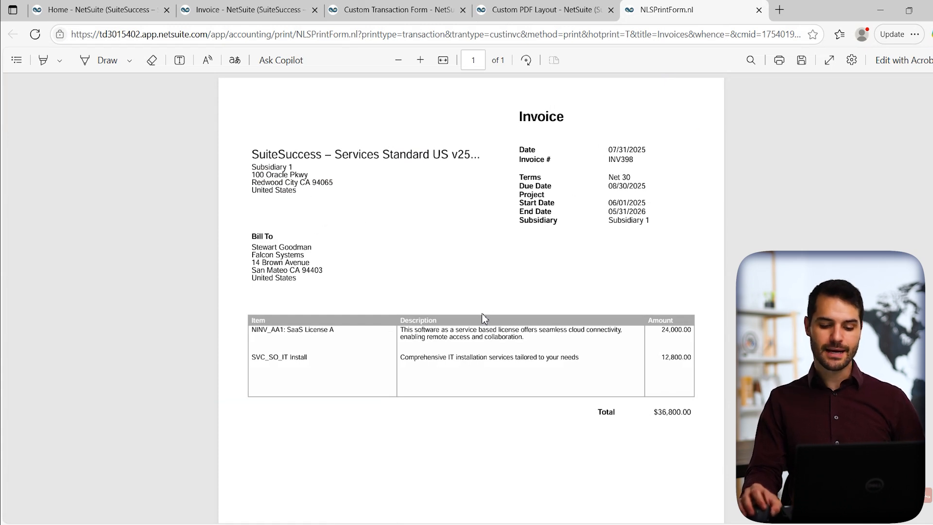
left_click(343, 8)
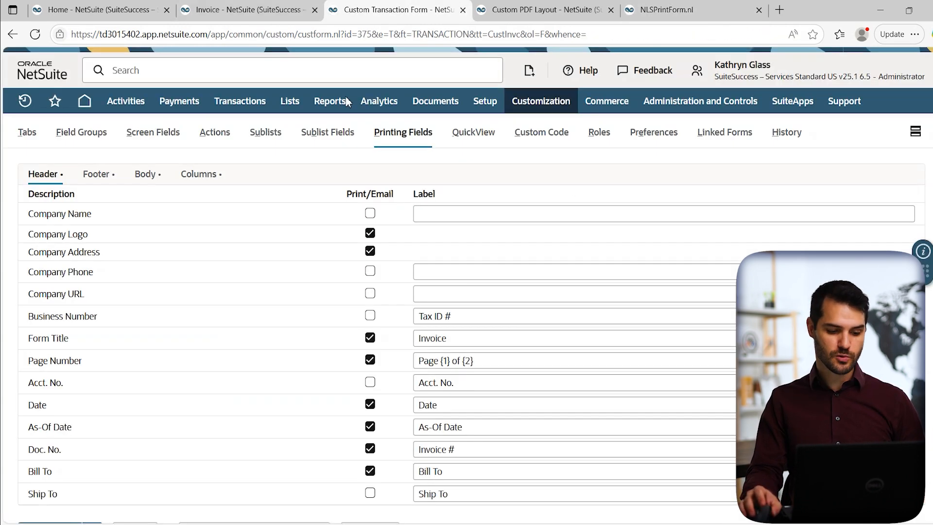
left_click(145, 174)
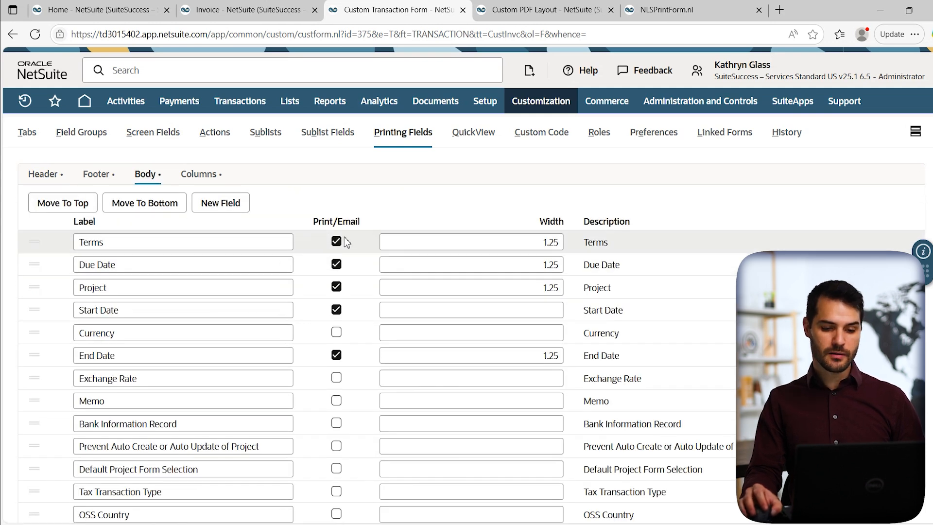
Move the Body Fields element in the PDF layout to a top position of 1.6875 and a left position of 5.0625
left_click(525, 13)
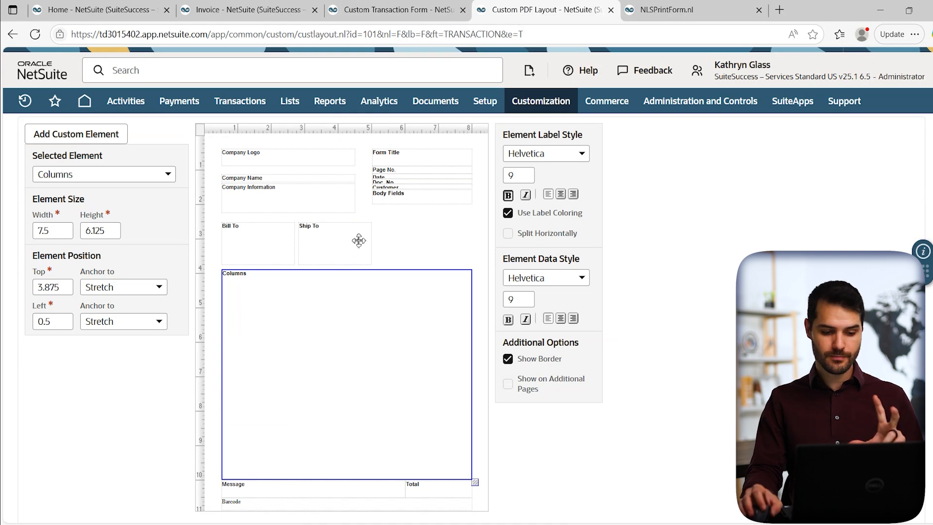
left_click(397, 196)
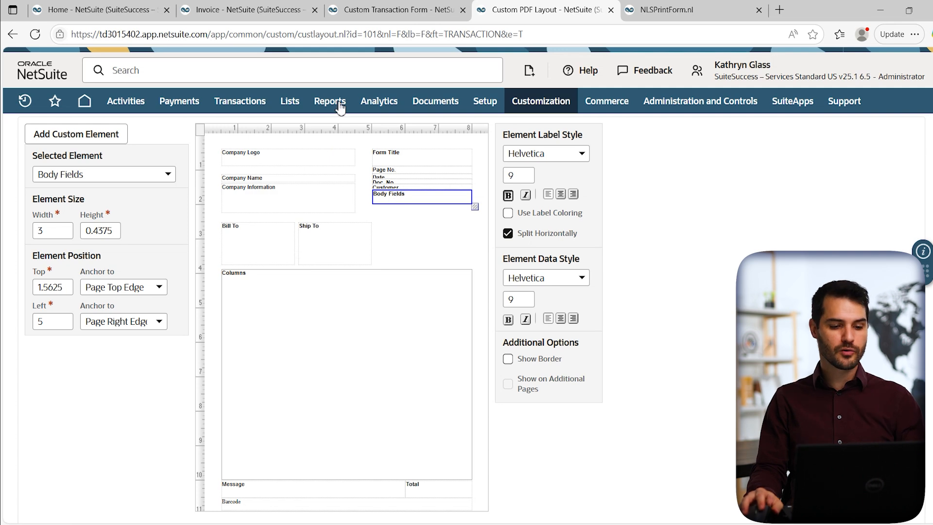
left_click(369, 11)
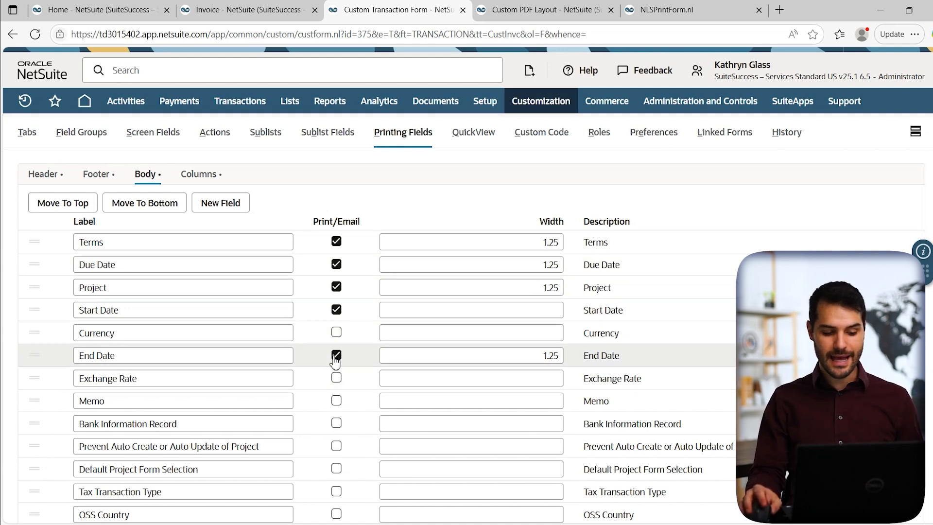
left_click(687, 12)
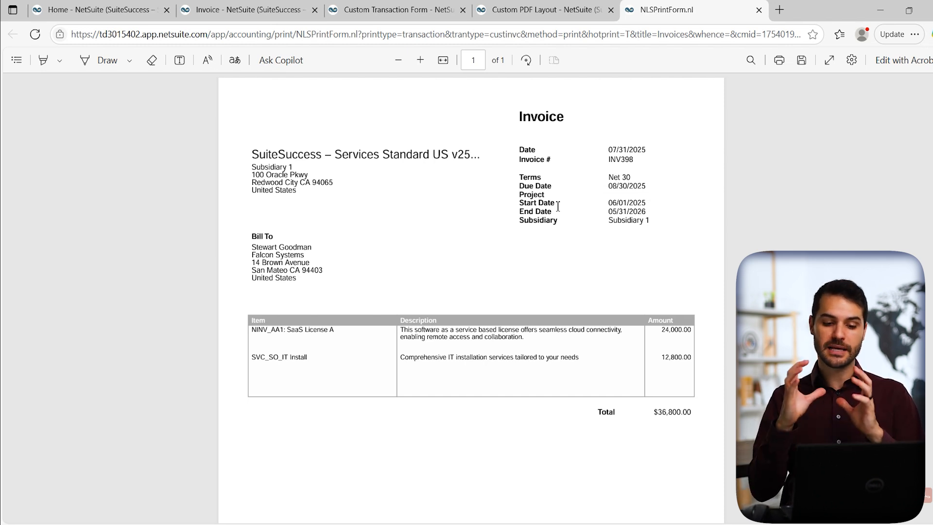
left_click(510, 9)
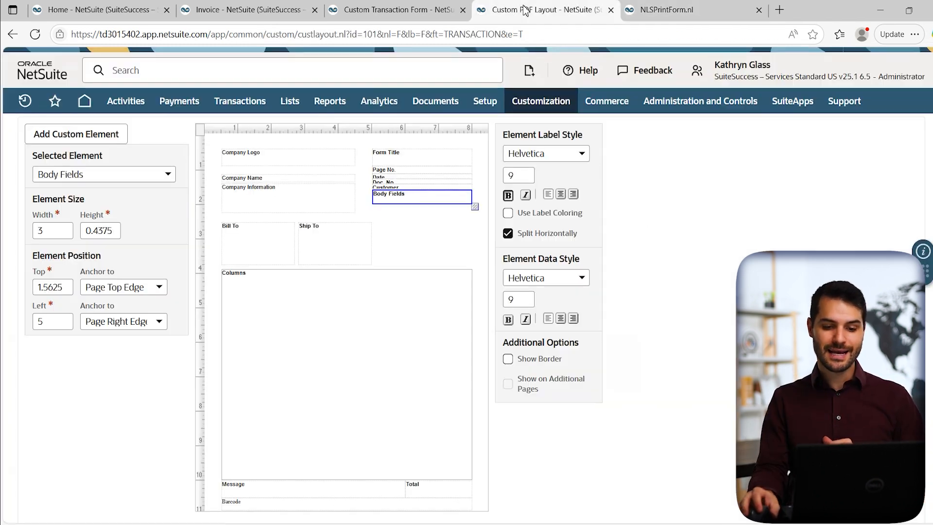
mouse_move(443, 196)
left_mouse_down()
mouse_move(442, 214)
mouse_move(449, 188)
mouse_move(445, 201)
left_mouse_up()
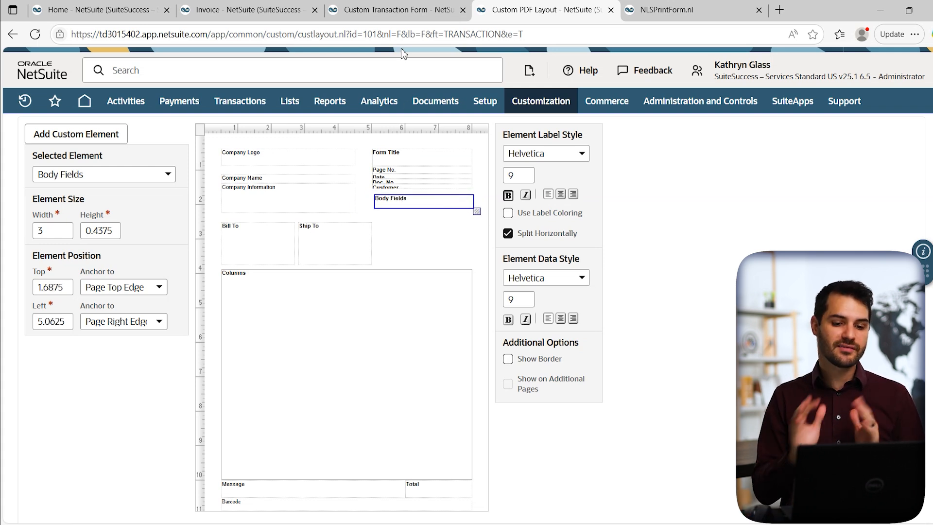
Move Due Date above Terms in the form's body printing fields and save the form
left_click(395, 9)
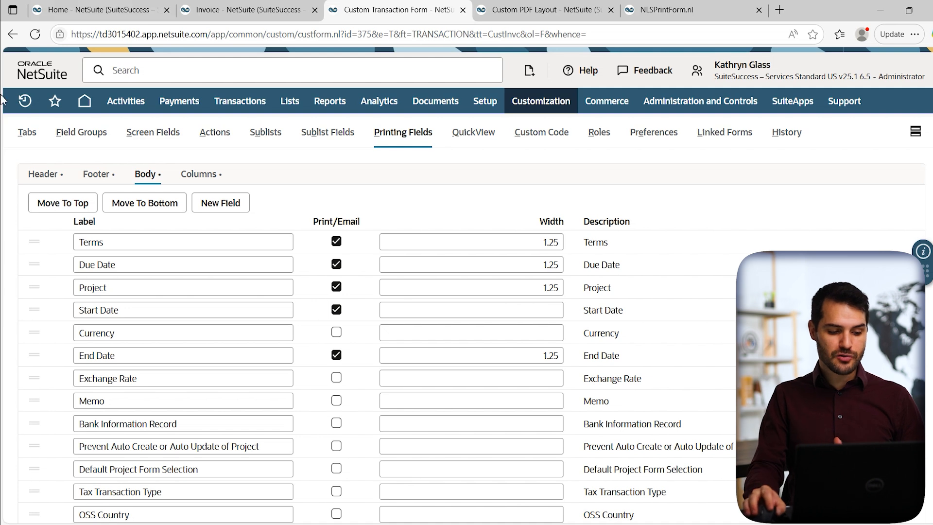
left_click_drag(34, 265, 35, 239)
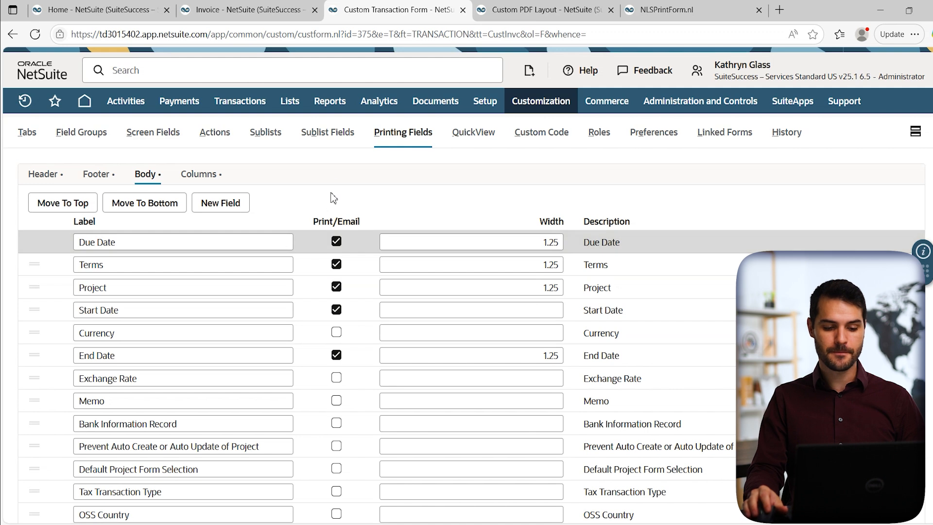
scroll(334, 208, "up", 6)
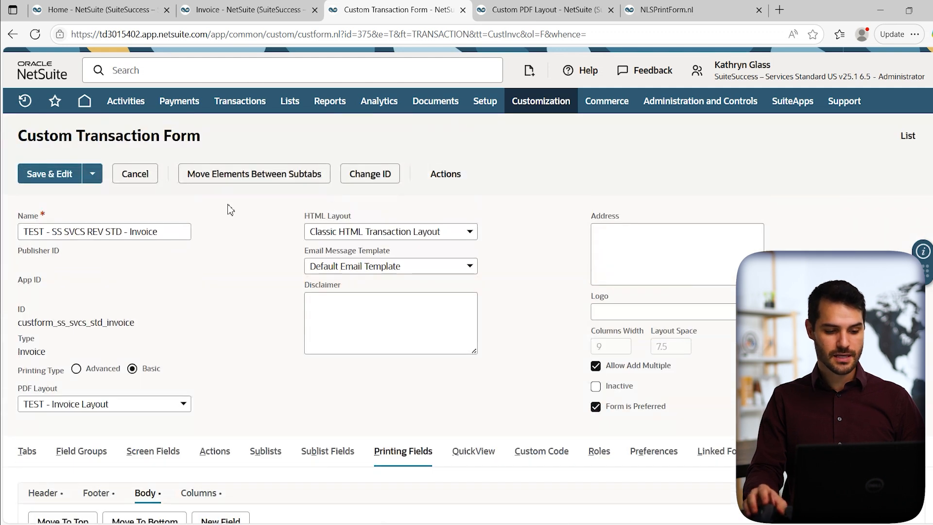
left_click(63, 177)
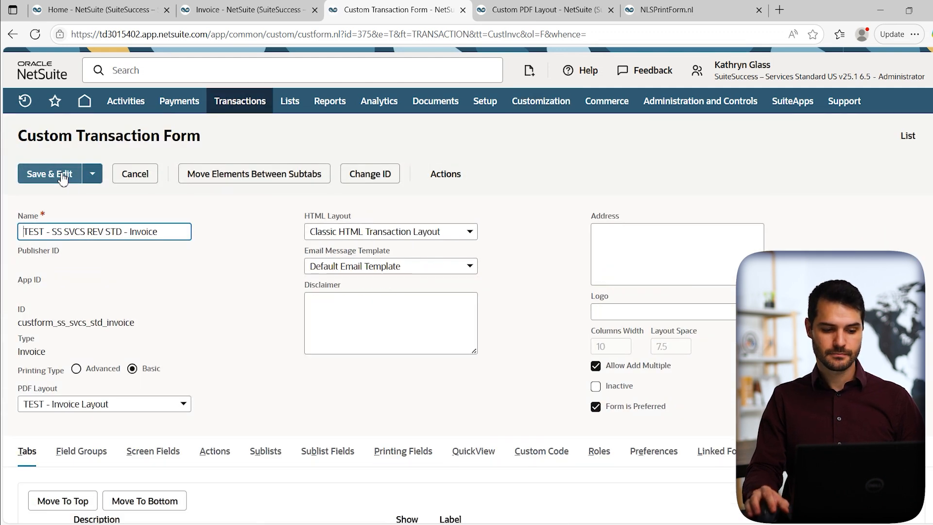
Save and print the 10 Falcon Systems invoice with the updated form, and return to the invoice record
left_click(260, 11)
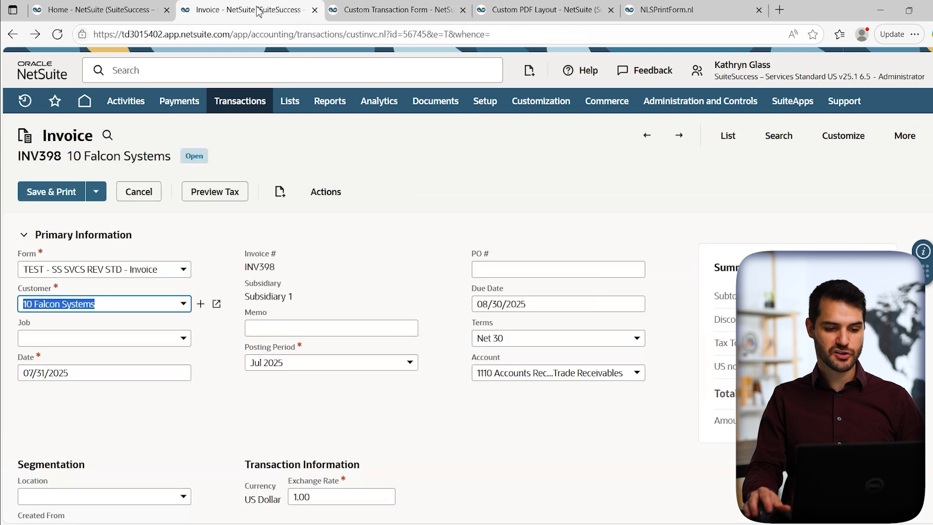
left_click(168, 228)
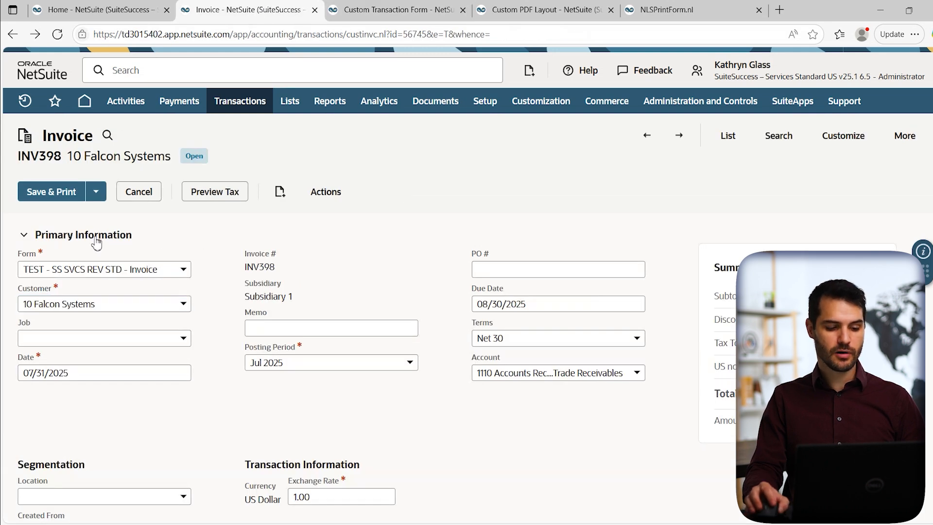
left_click(57, 194)
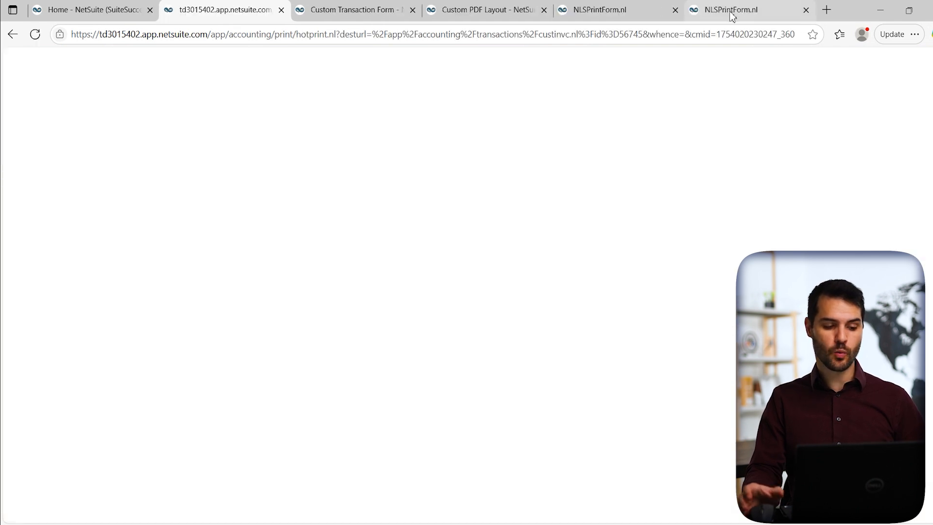
left_click(13, 35)
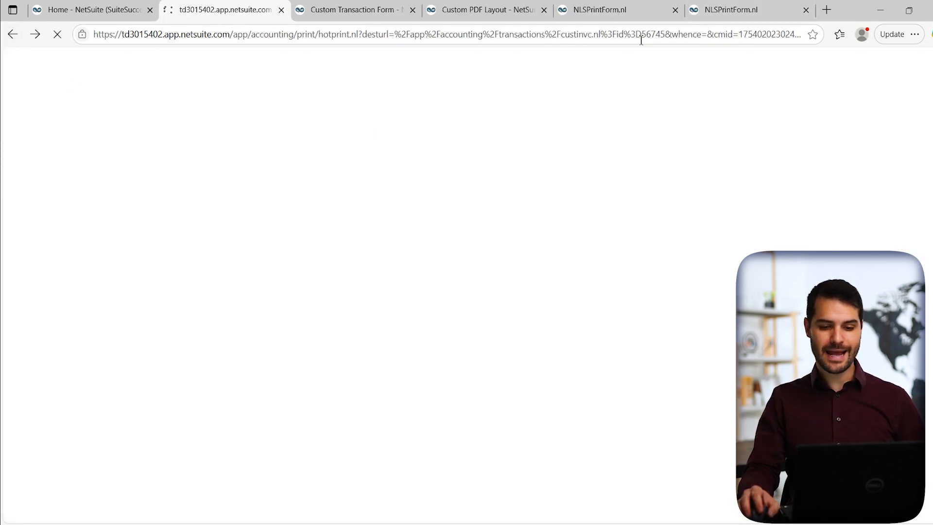
Compare the earlier and new invoice printouts for the order of Terms and Due Date and the line-item columns
left_click(639, 24)
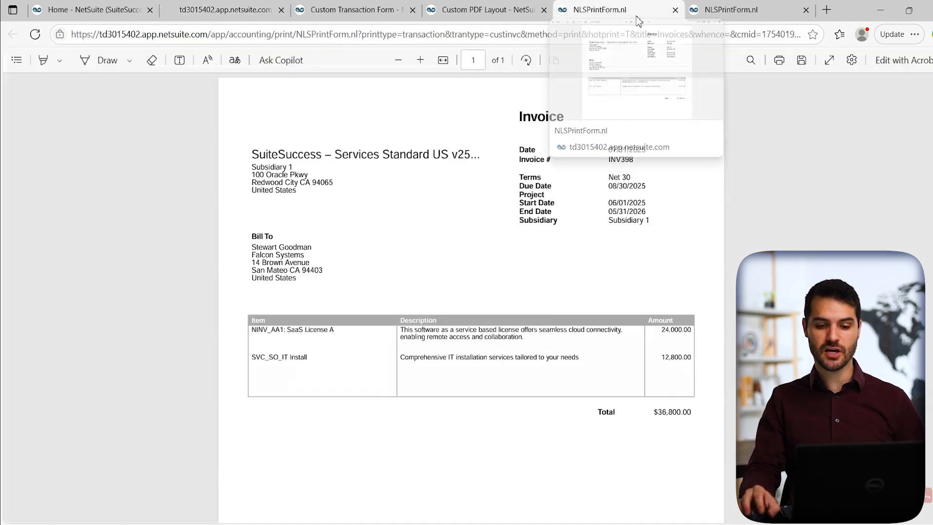
left_click(729, 11)
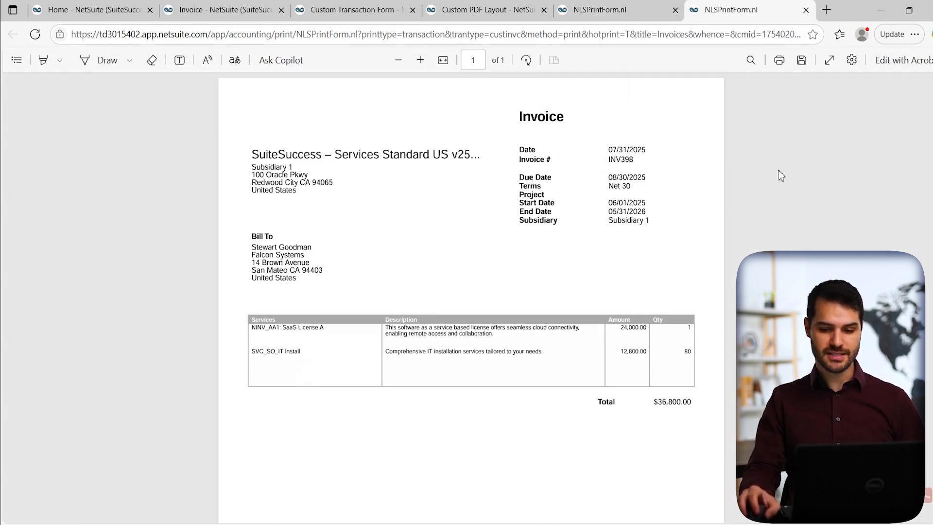
left_click(622, 10)
left_click(728, 13)
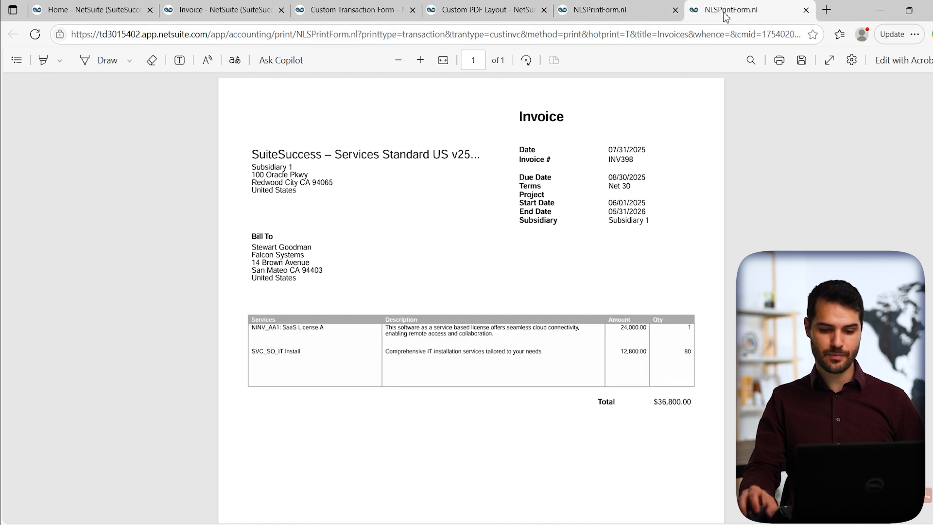
left_click(644, 16)
left_click(715, 14)
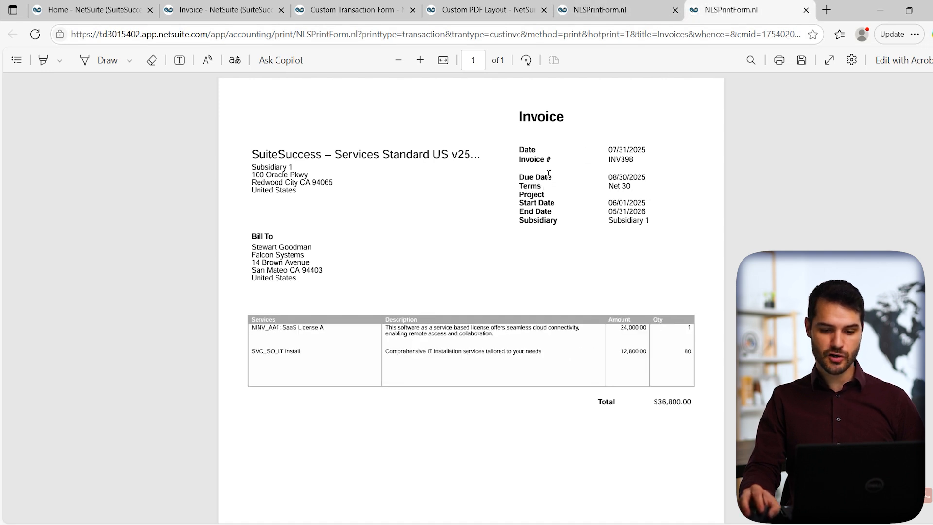
left_click(600, 13)
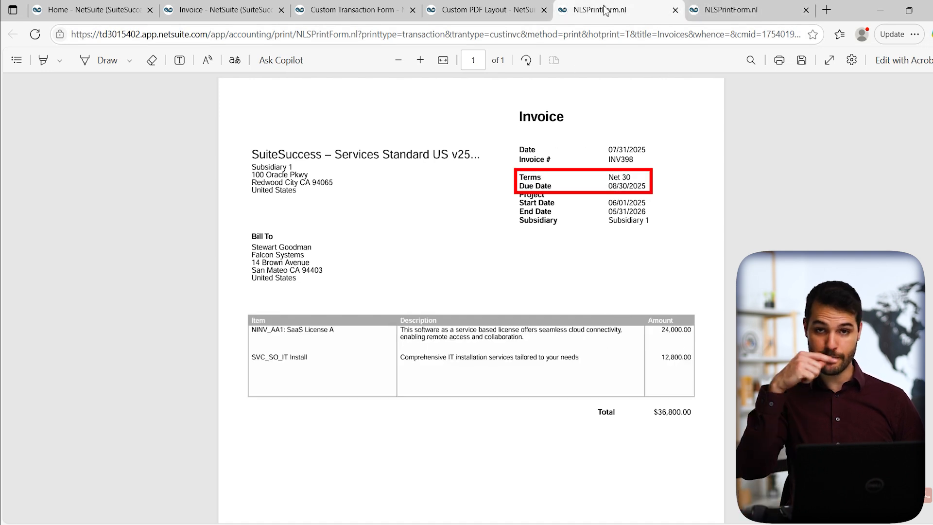
left_click(721, 11)
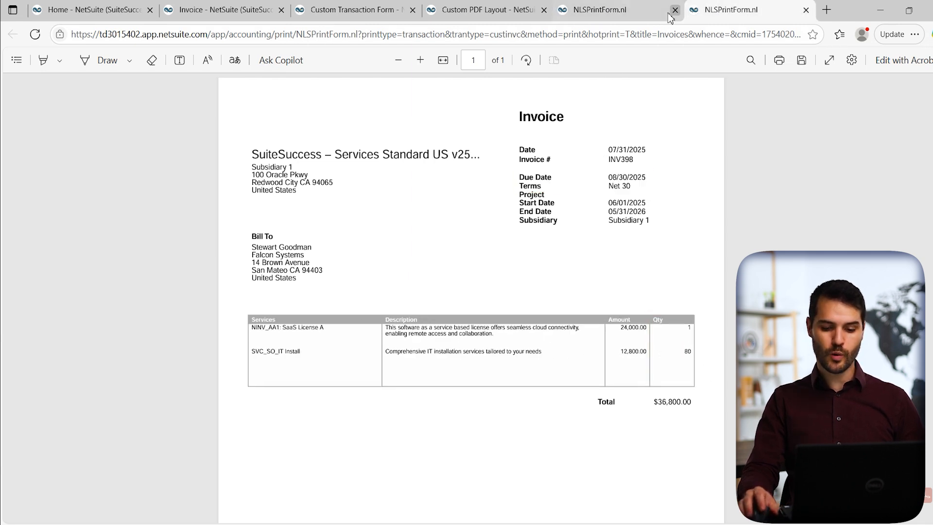
left_click(623, 16)
mouse_move(758, 14)
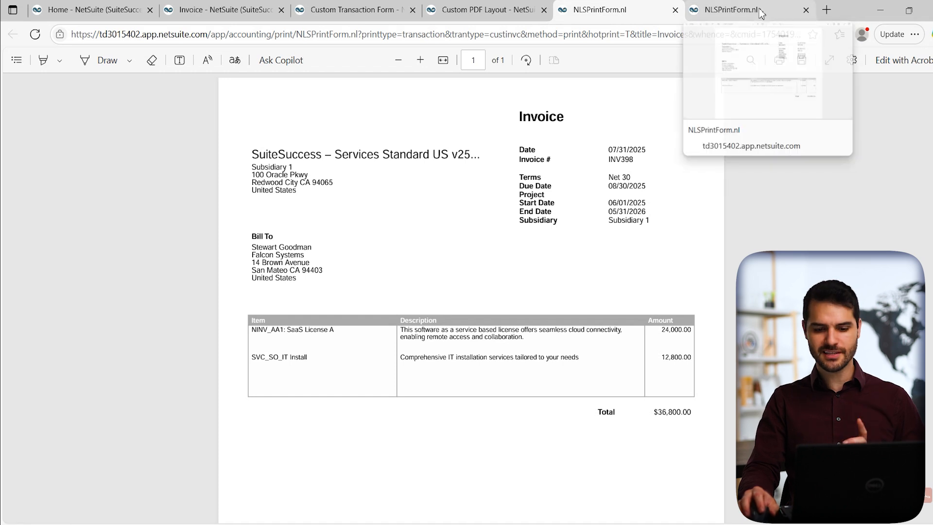
Check the new invoice printout's column changes and return to the PDF layout to inspect the Bill To element
left_click(760, 13)
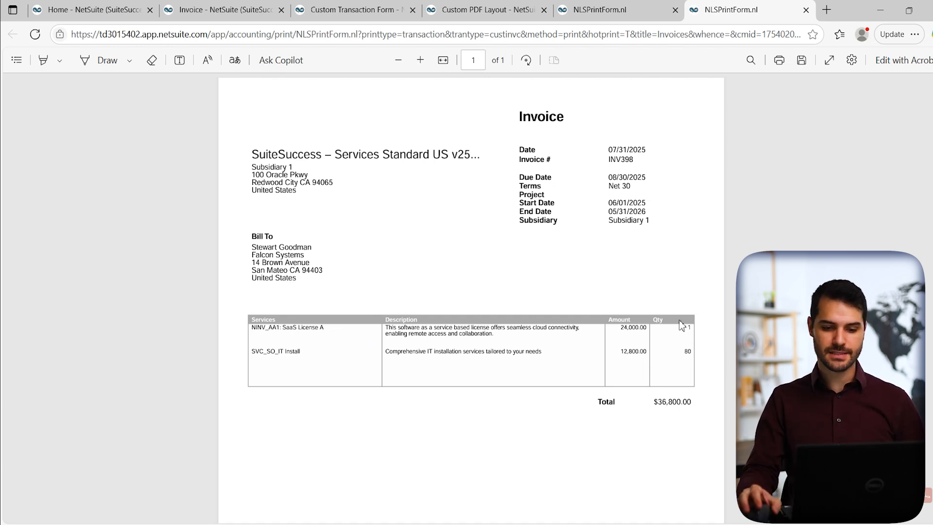
left_click(473, 9)
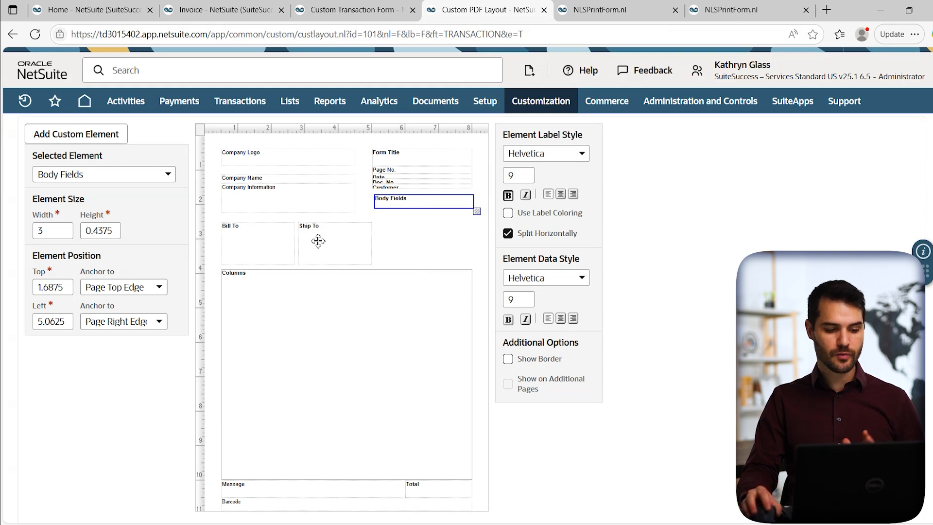
left_click(256, 238)
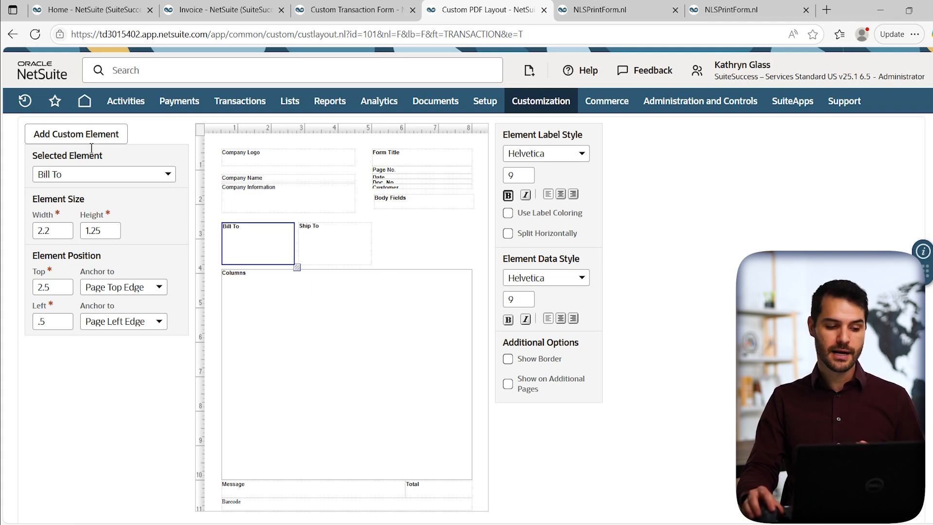
Add a custom element for the Account field and place it beside Ship To, at top 2.5 and left 5.5625
left_click(73, 136)
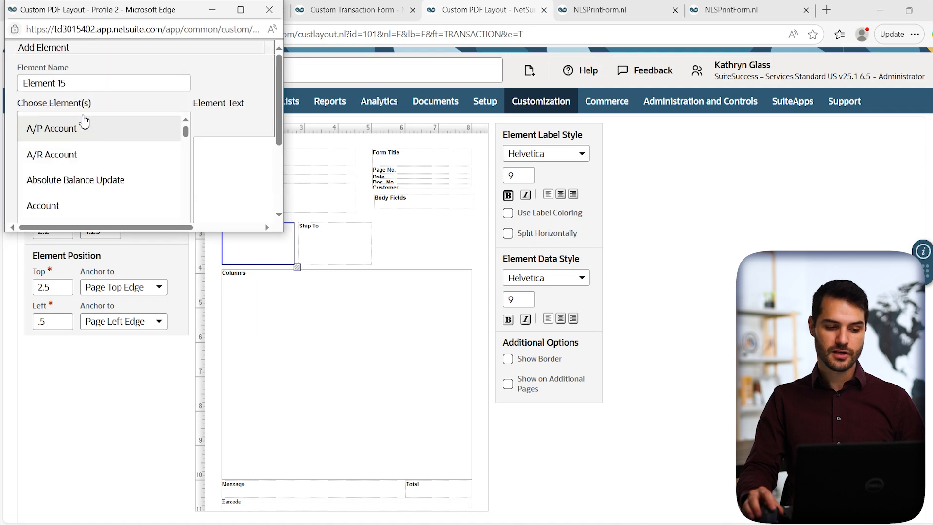
scroll(80, 169, "down", 1)
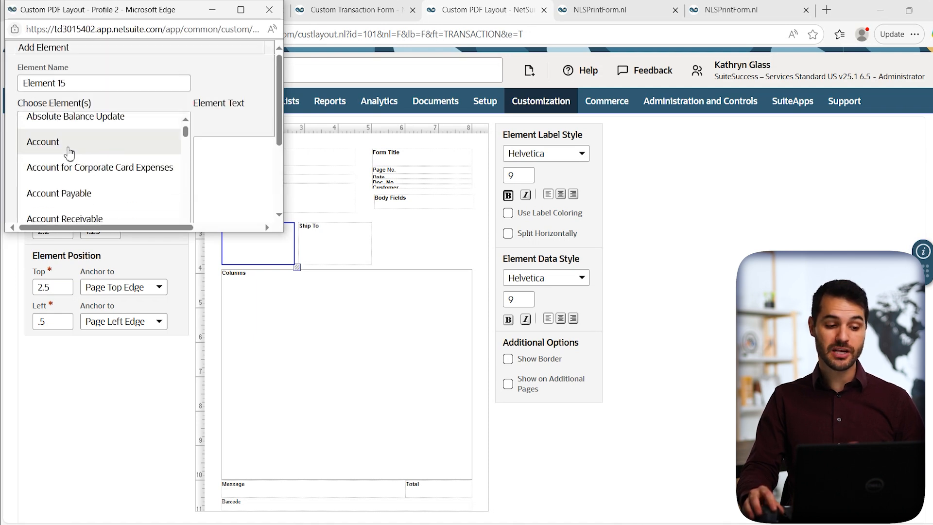
left_click(69, 152)
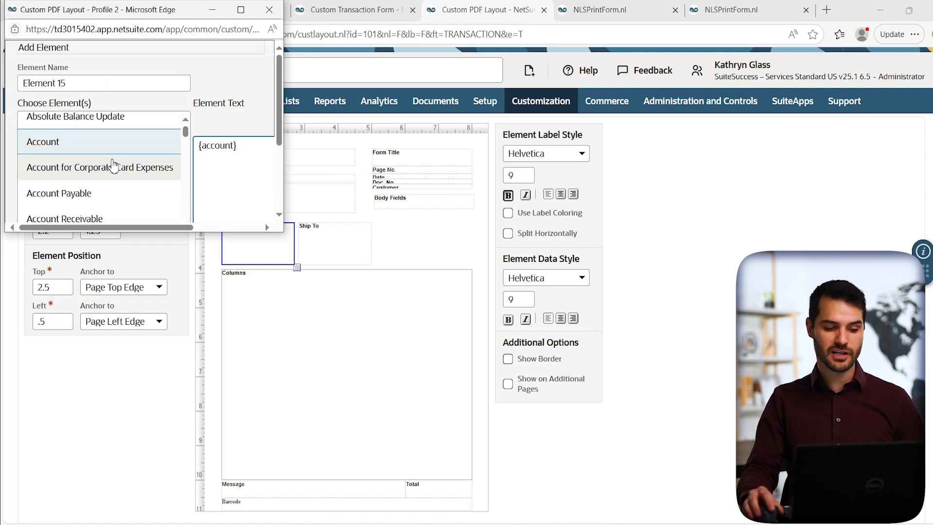
left_click_drag(282, 232, 479, 403)
left_click(413, 322)
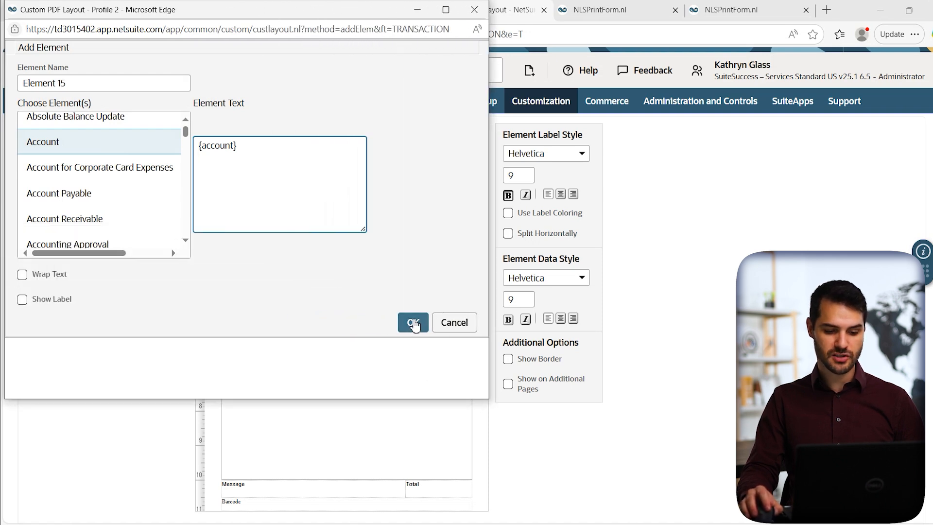
left_click_drag(309, 203, 435, 246)
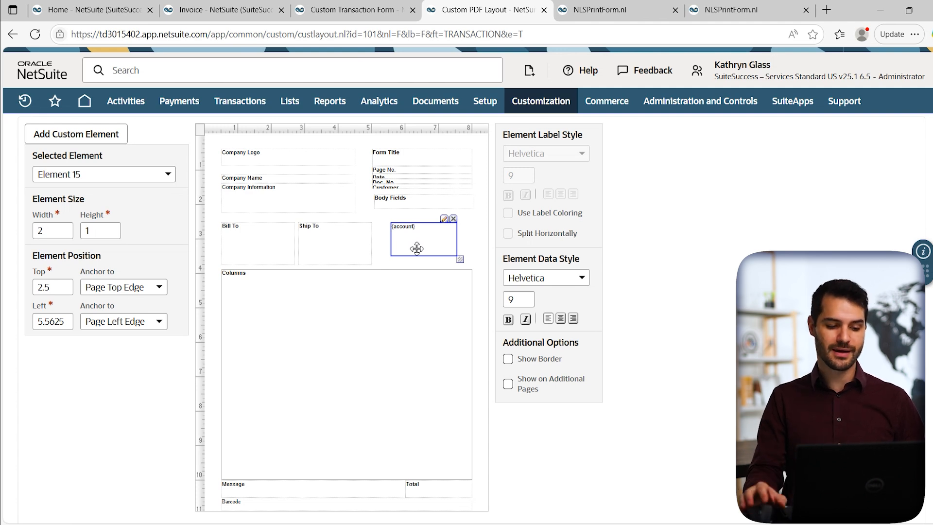
Open the Advanced PDF/HTML Templates list in a separate browser tab and browse through the standard templates
scroll(360, 327, "up", 4)
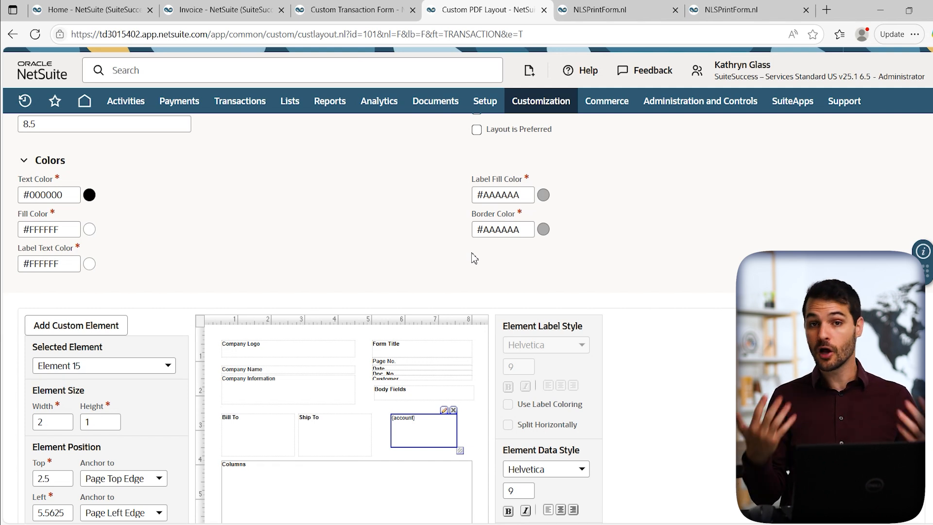
mouse_move(543, 98)
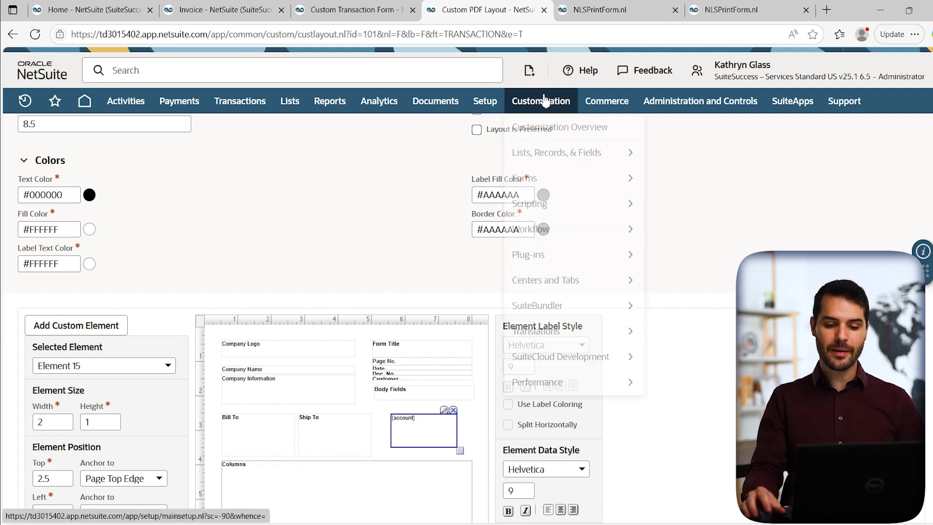
mouse_move(548, 178)
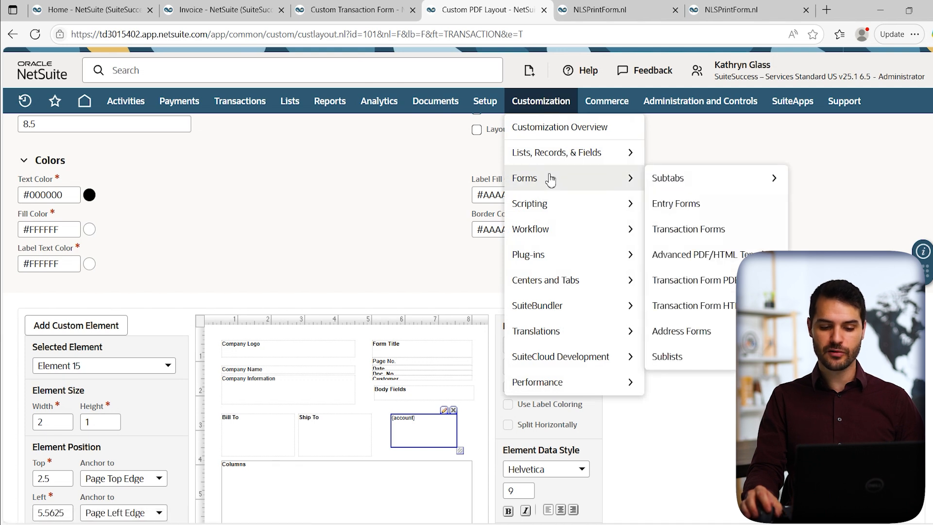
left_click(738, 258, "ctrl")
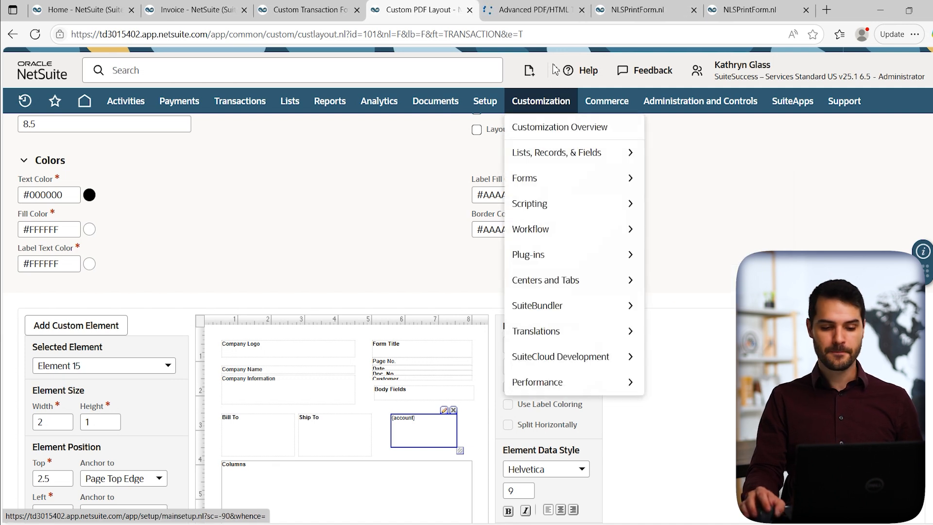
left_click(543, 18)
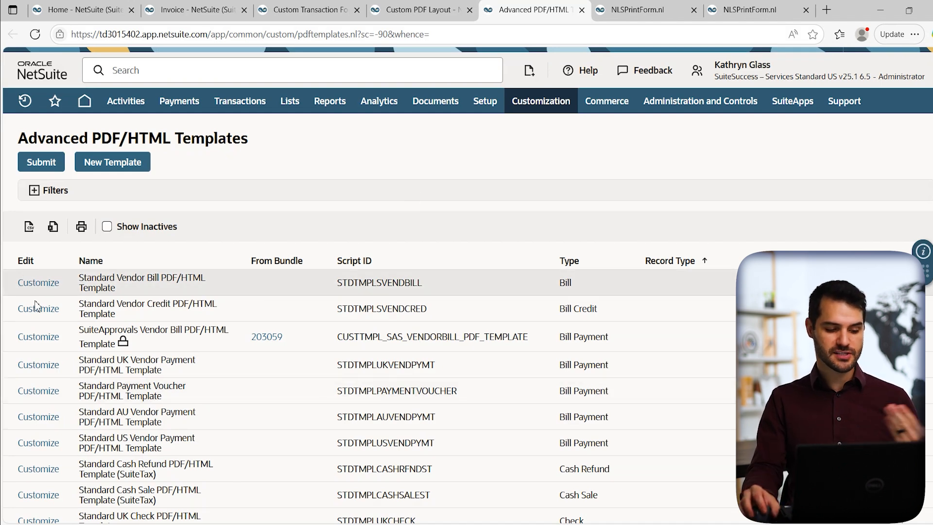
scroll(79, 406, "down", 10)
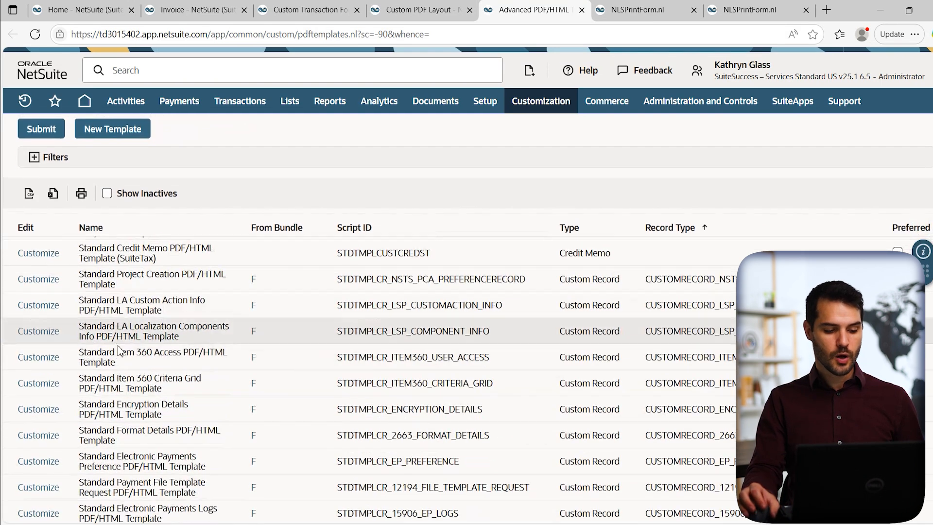
scroll(119, 349, "down", 10)
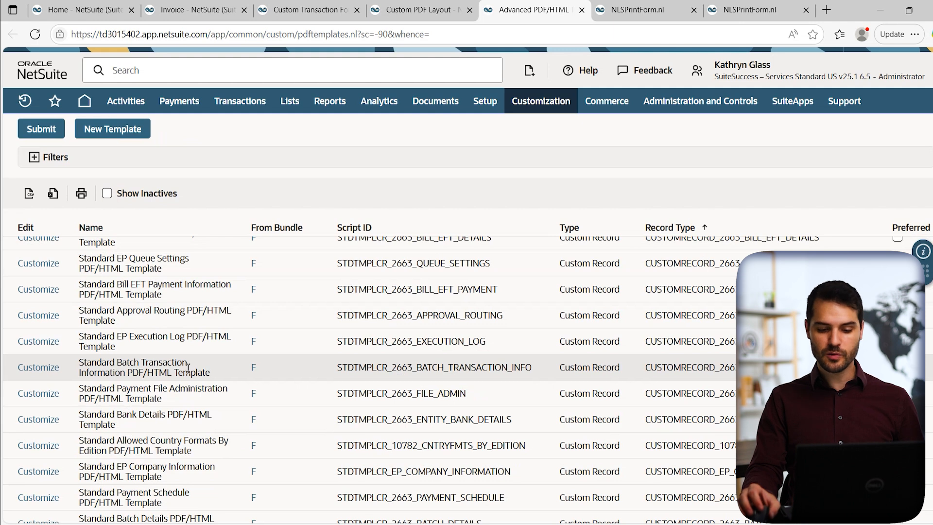